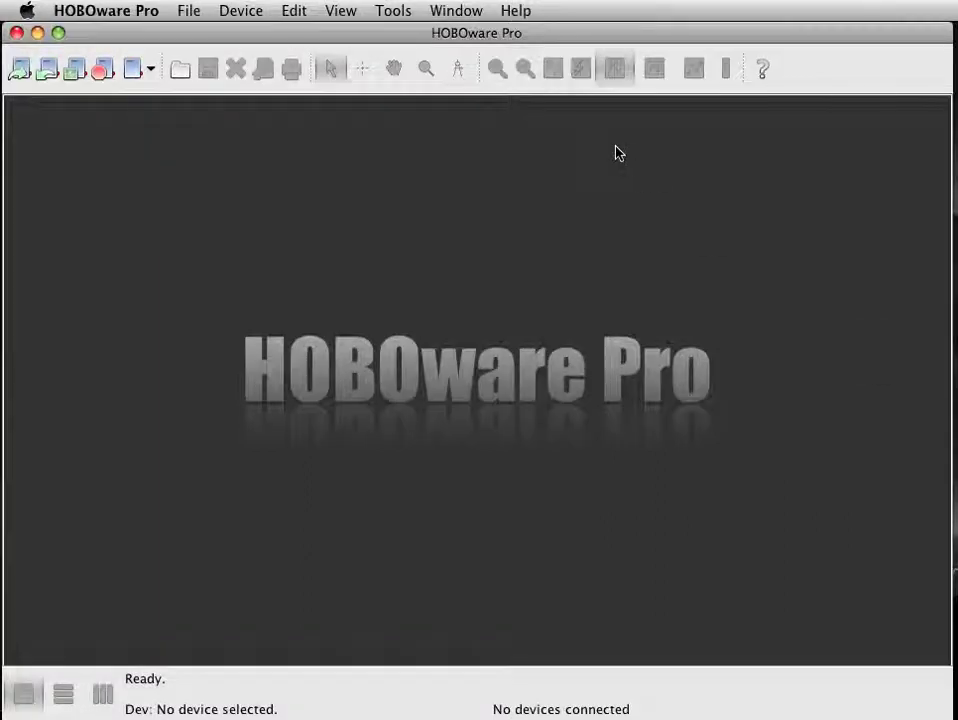
Open HOBOware Pro Preferences from the app menu and move the window up and left.
{"action": "left_click", "coordinate": [120, 12]}
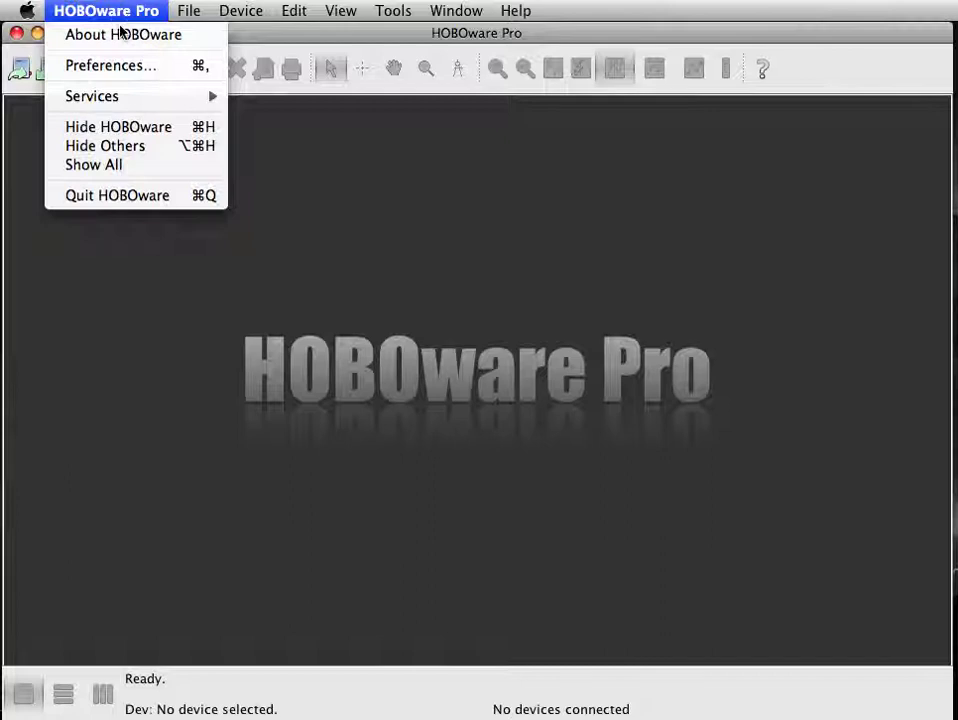
{"action": "left_click", "coordinate": [122, 65]}
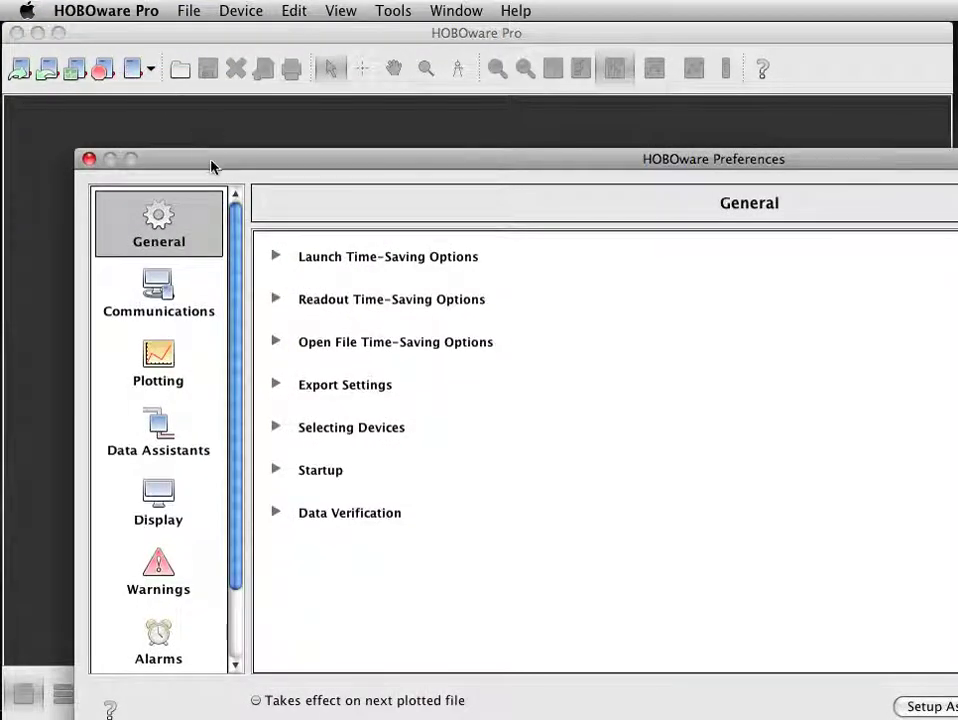
{"action": "left_click_drag", "start_coordinate": [210, 165], "coordinate": [141, 56]}
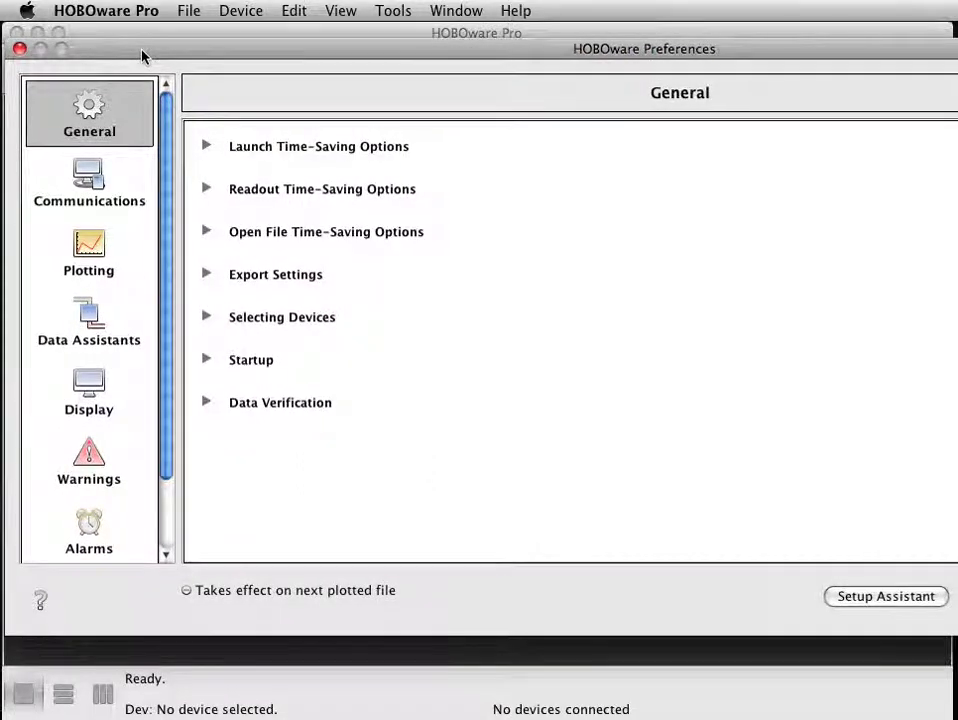
Set readout saving to Automatically save and plotting to Do not plot, and uncheck Ask to stop logging.
{"action": "left_click", "coordinate": [207, 190]}
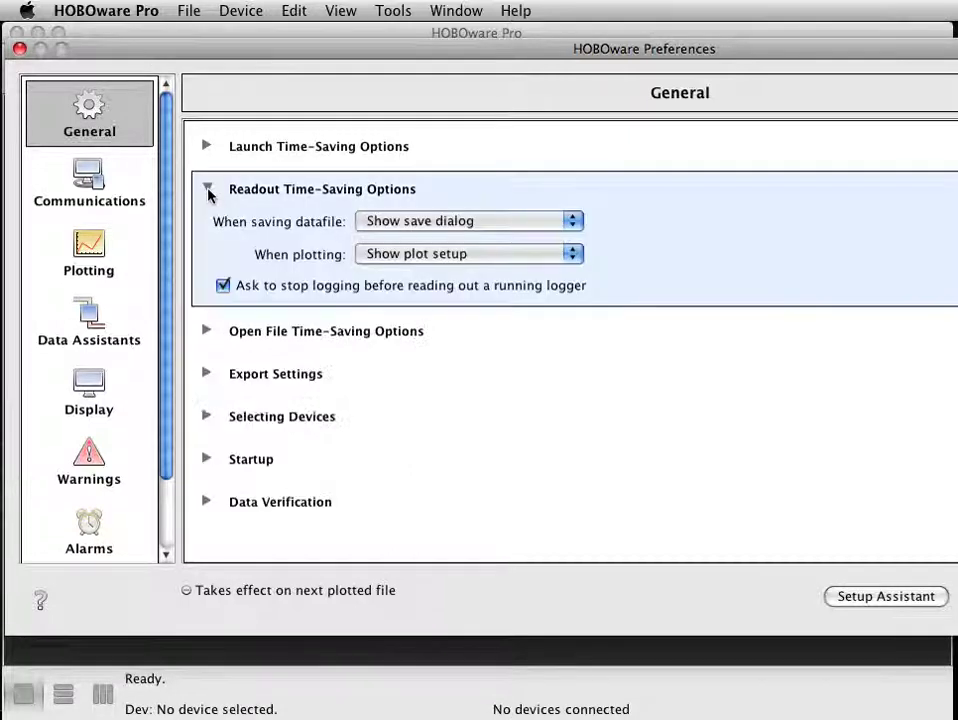
{"action": "left_click", "coordinate": [381, 222]}
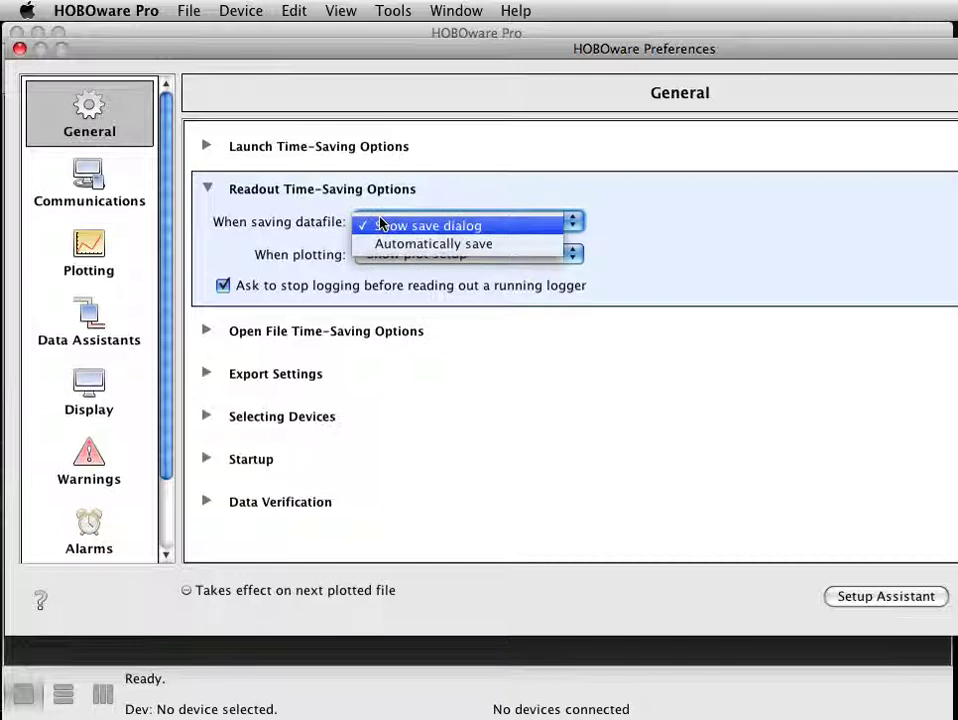
{"action": "left_click", "coordinate": [383, 246]}
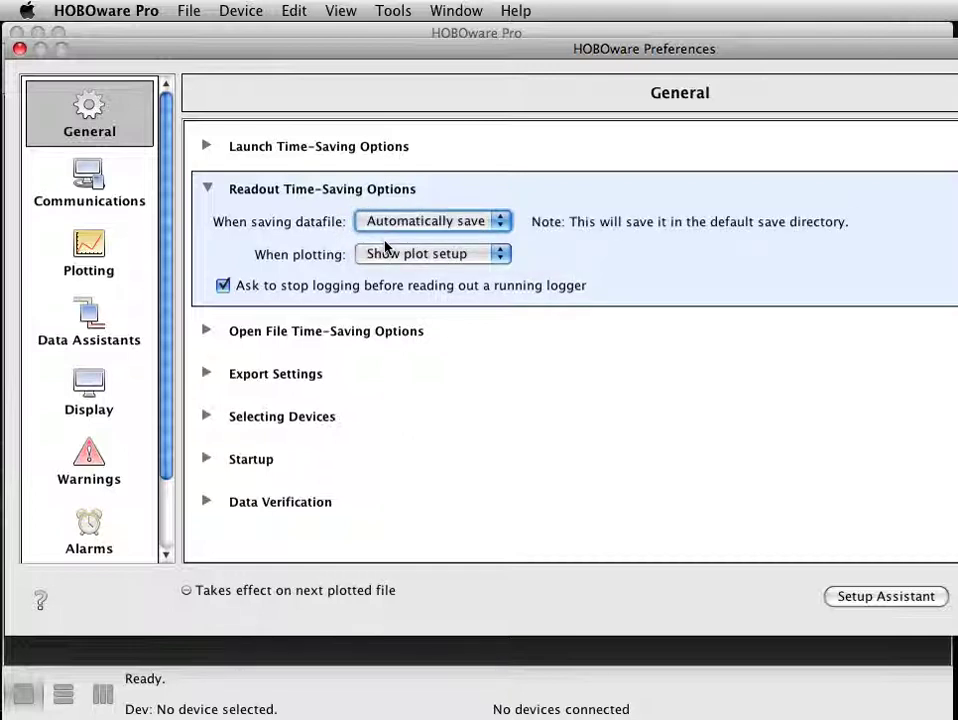
{"action": "left_click", "coordinate": [392, 257]}
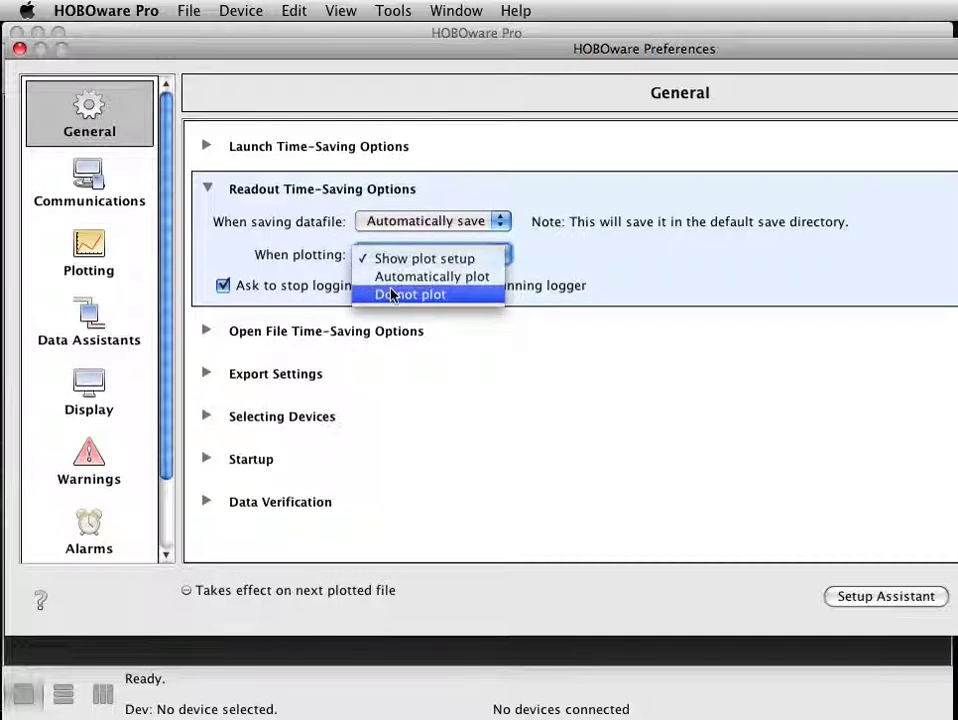
{"action": "left_click", "coordinate": [392, 294]}
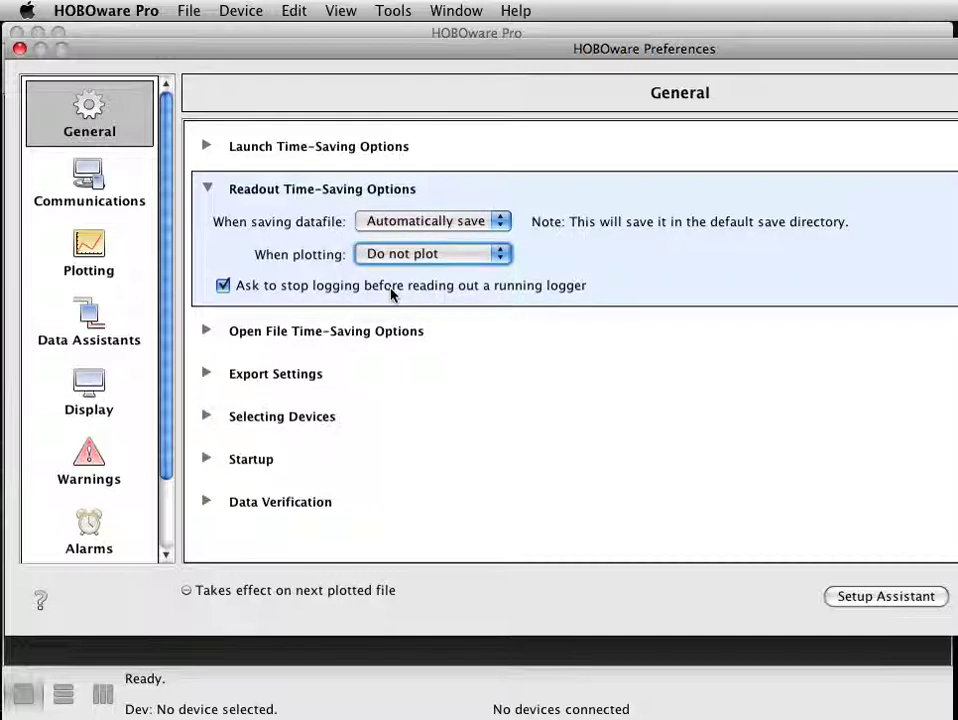
{"action": "left_click", "coordinate": [223, 286]}
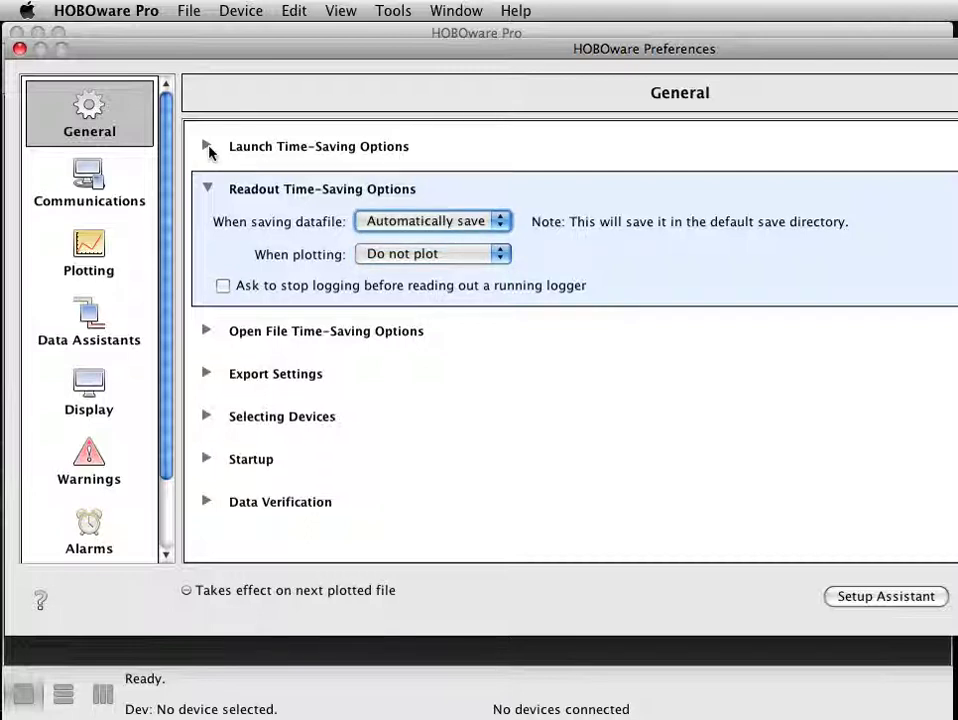
Set launching to Automatically launch with Current logger contents and Previous launch type as default.
{"action": "left_click", "coordinate": [207, 147]}
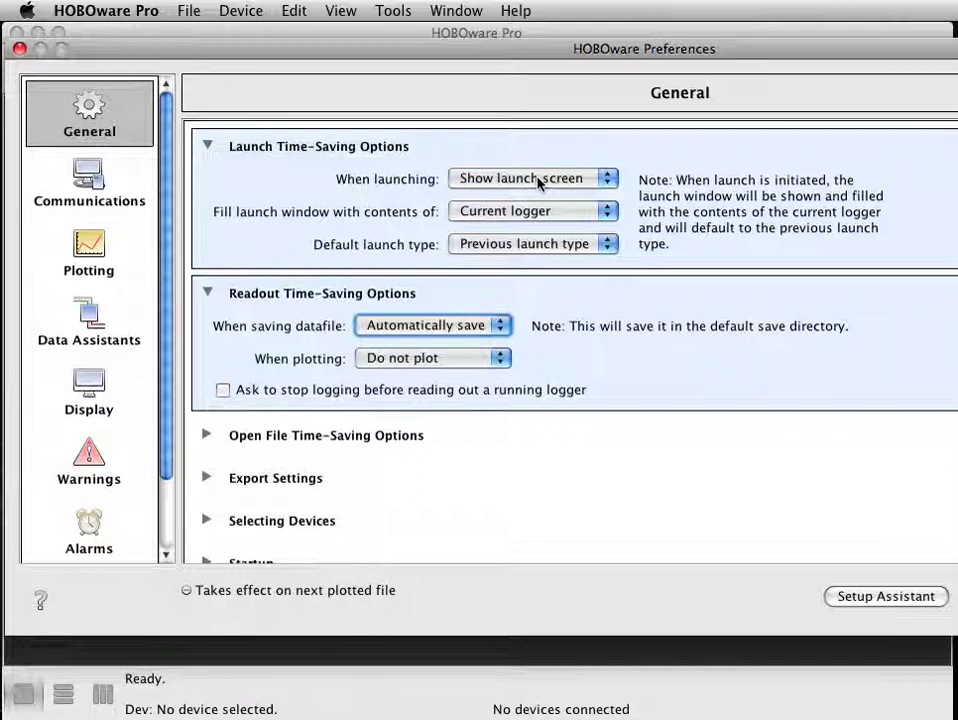
{"action": "left_click", "coordinate": [474, 186]}
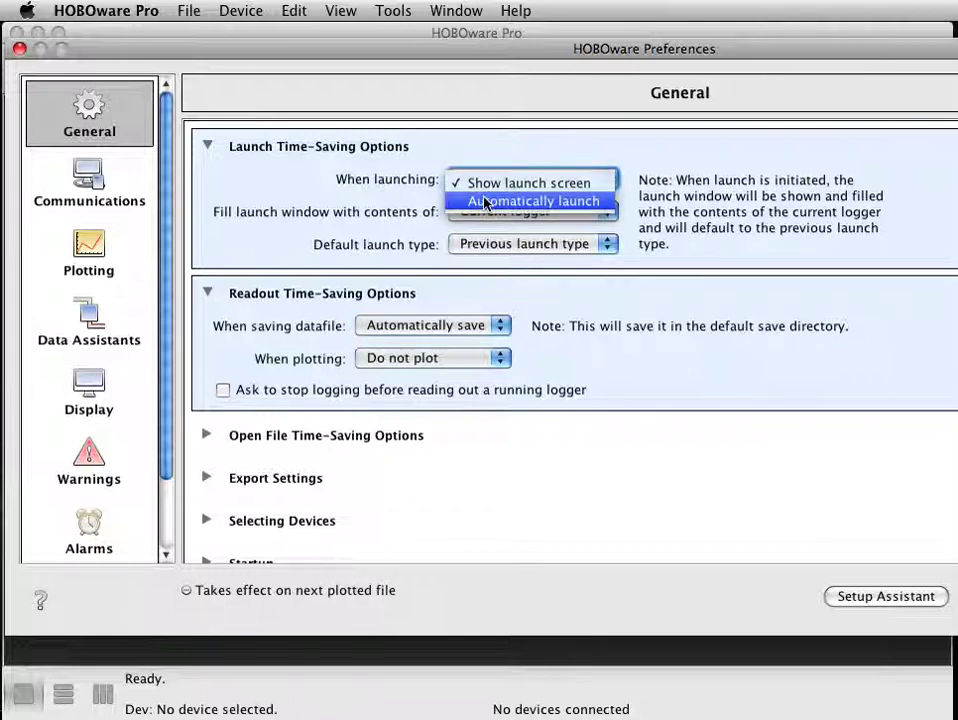
{"action": "left_click", "coordinate": [484, 202]}
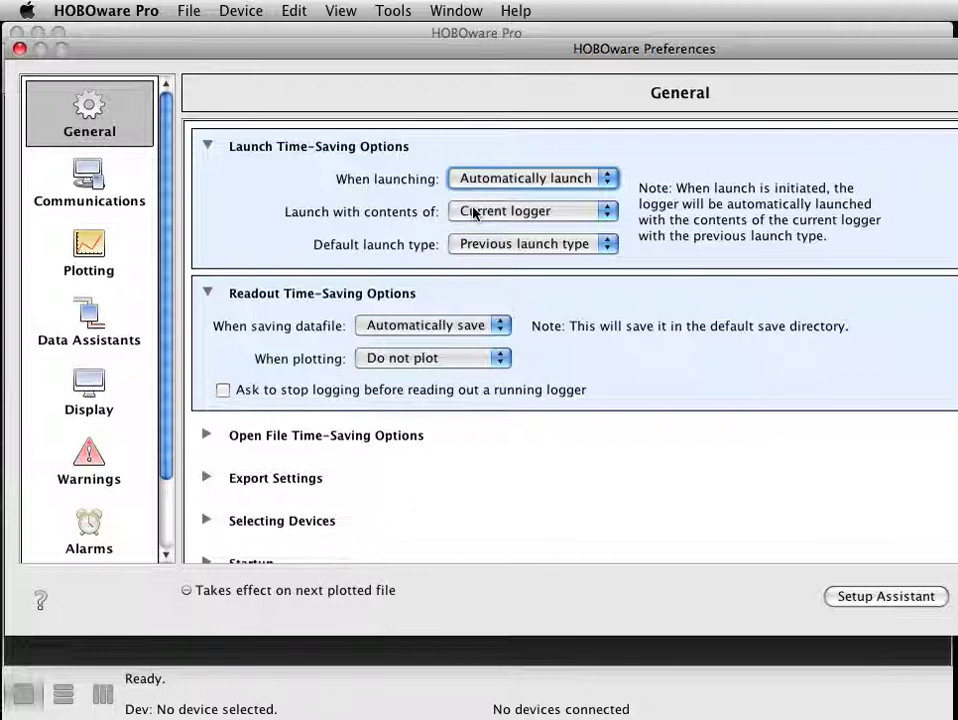
{"action": "left_click", "coordinate": [474, 213]}
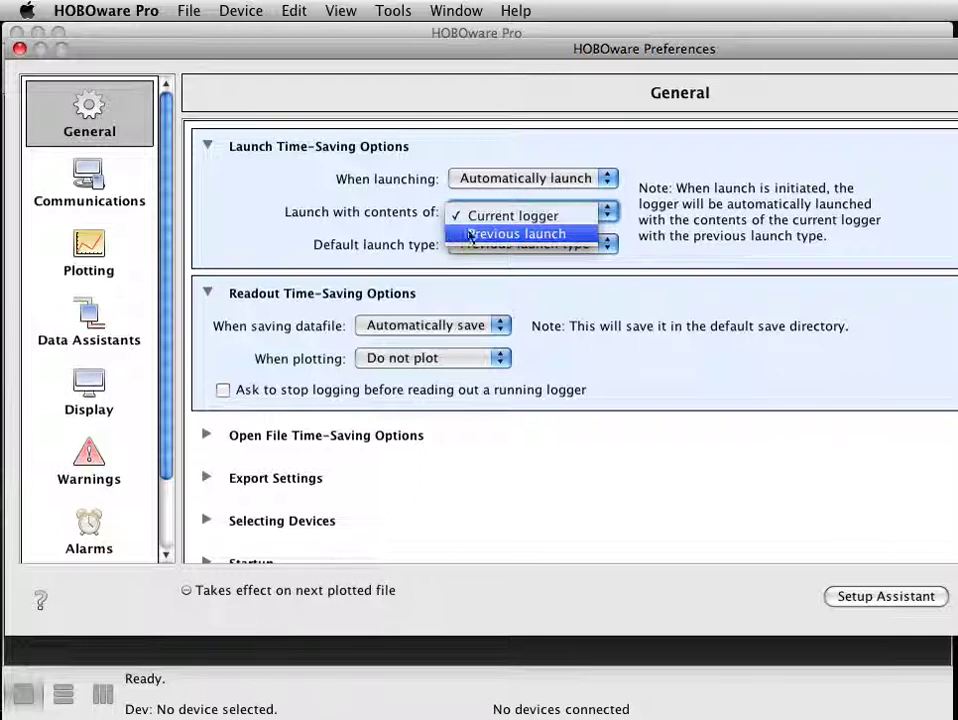
{"action": "left_click", "coordinate": [477, 236]}
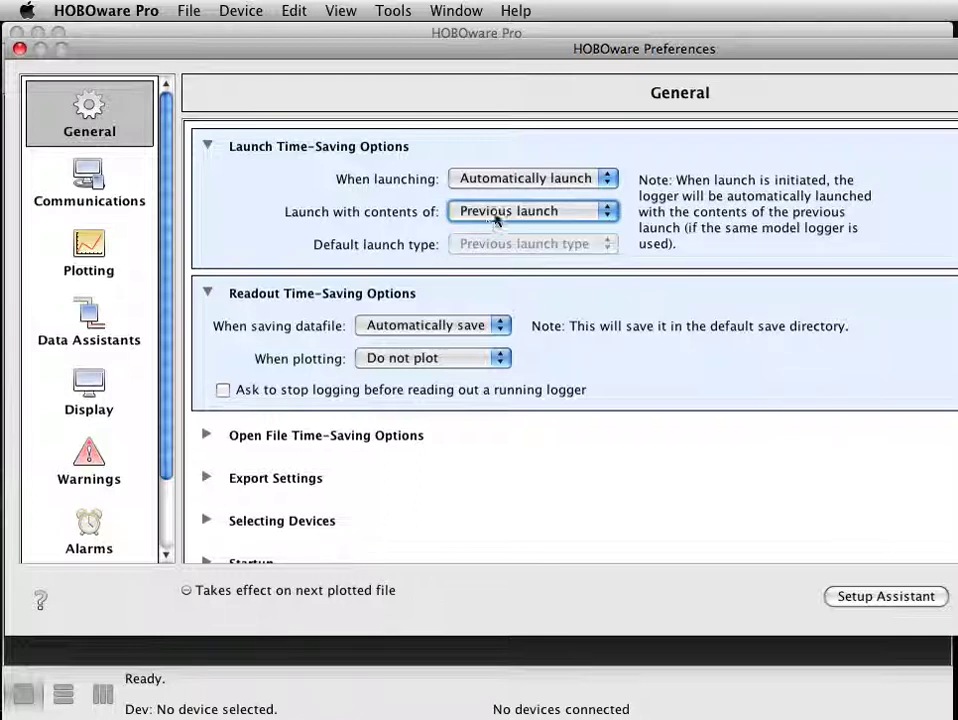
{"action": "left_click", "coordinate": [496, 216]}
{"action": "left_click", "coordinate": [502, 198]}
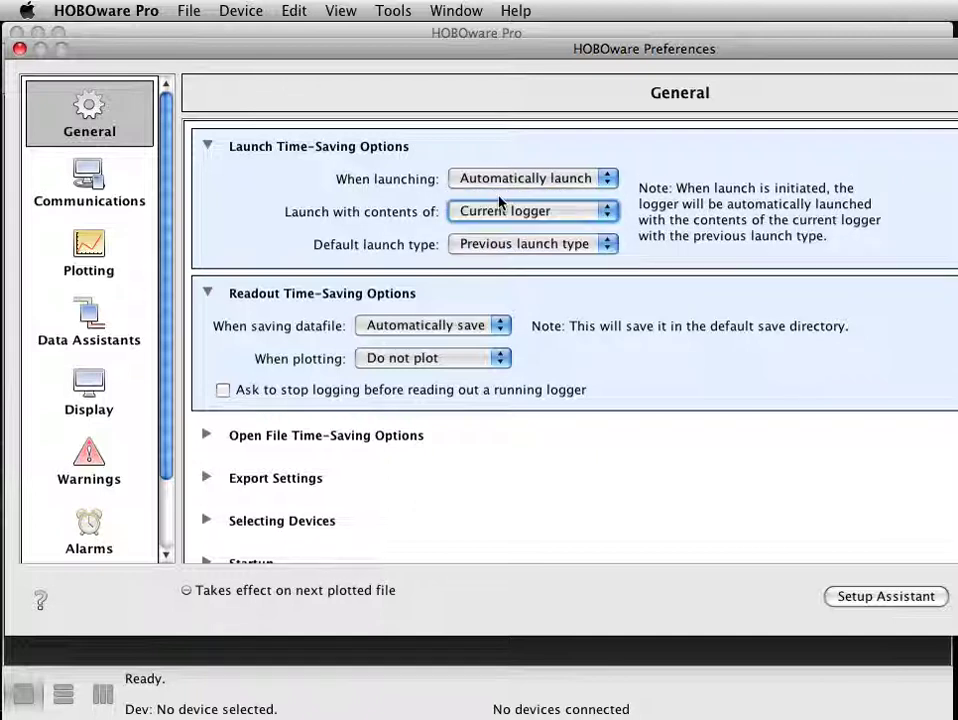
{"action": "left_click", "coordinate": [494, 252]}
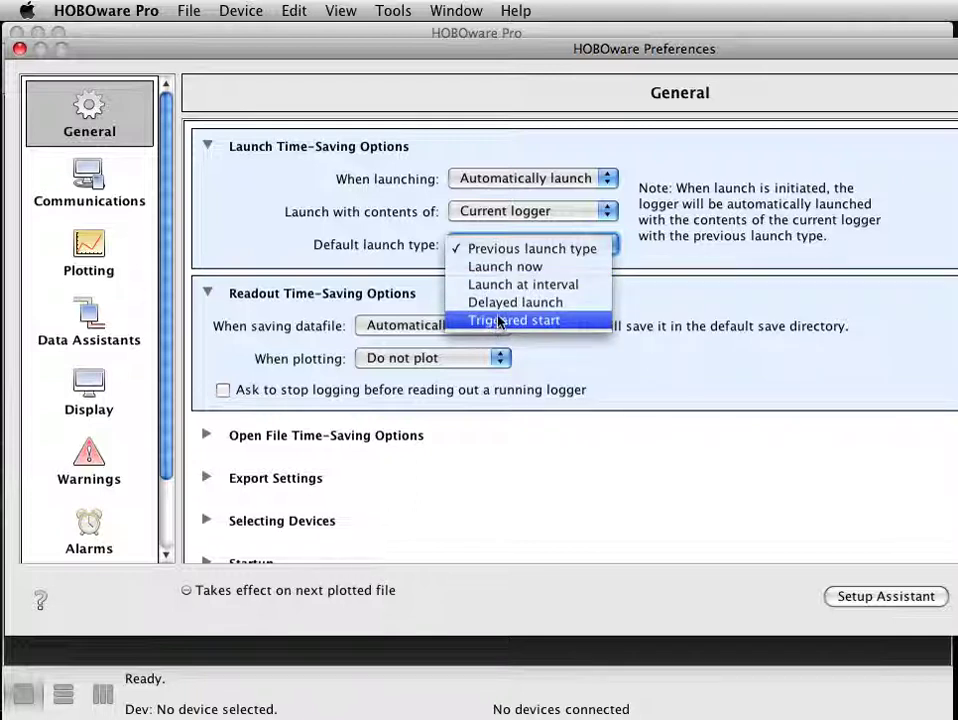
{"action": "left_click", "coordinate": [652, 234]}
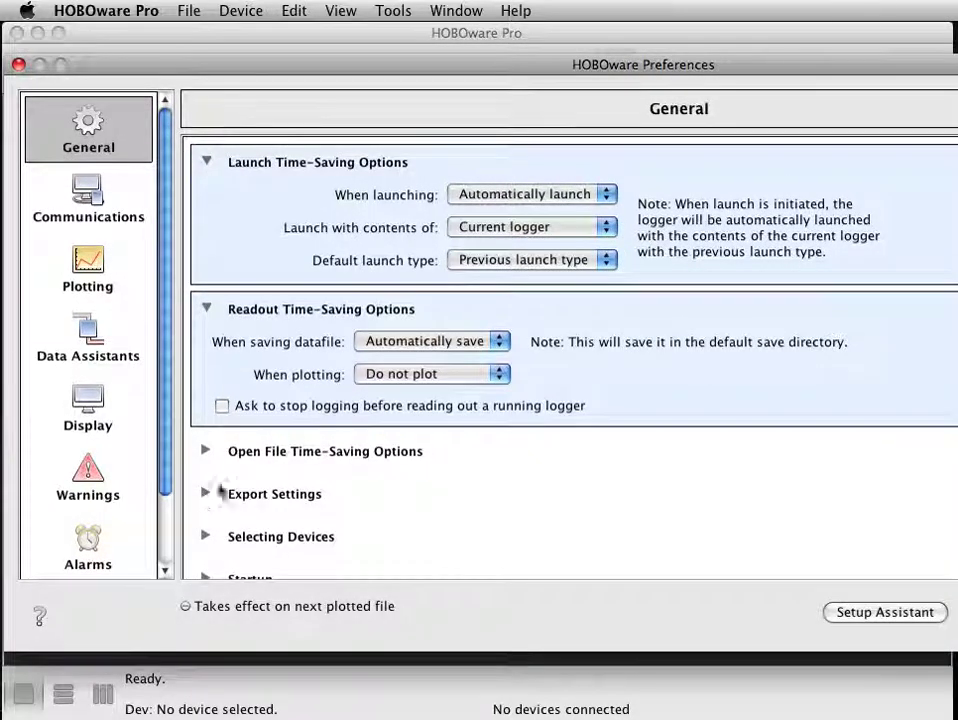
{"action": "left_click", "coordinate": [206, 310]}
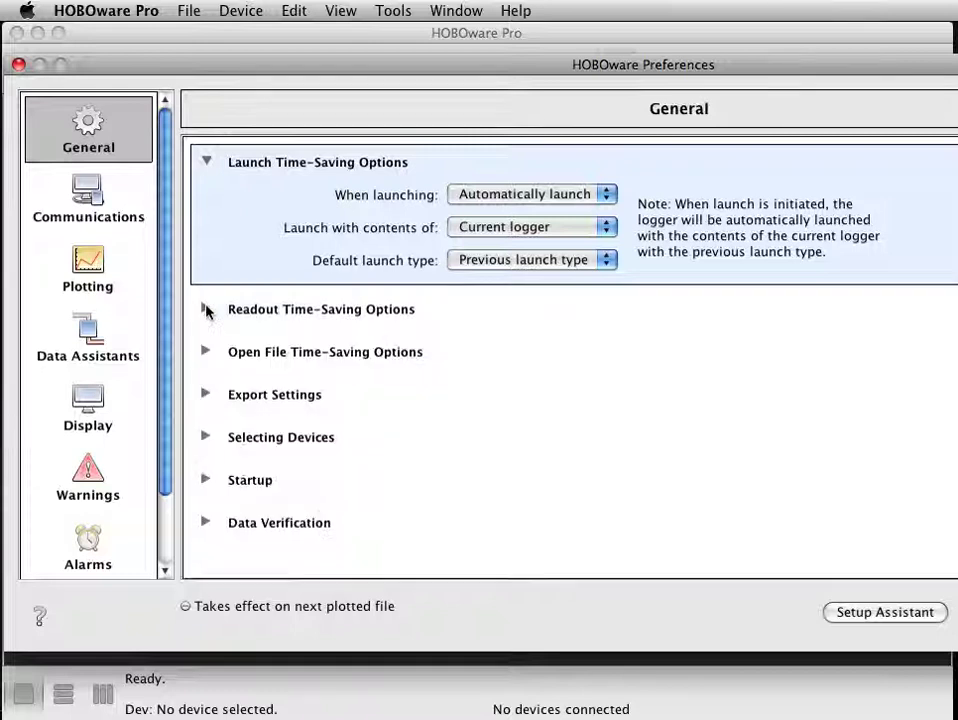
Set the export column separator to Tab and separate date and time into two columns.
{"action": "left_click", "coordinate": [206, 162]}
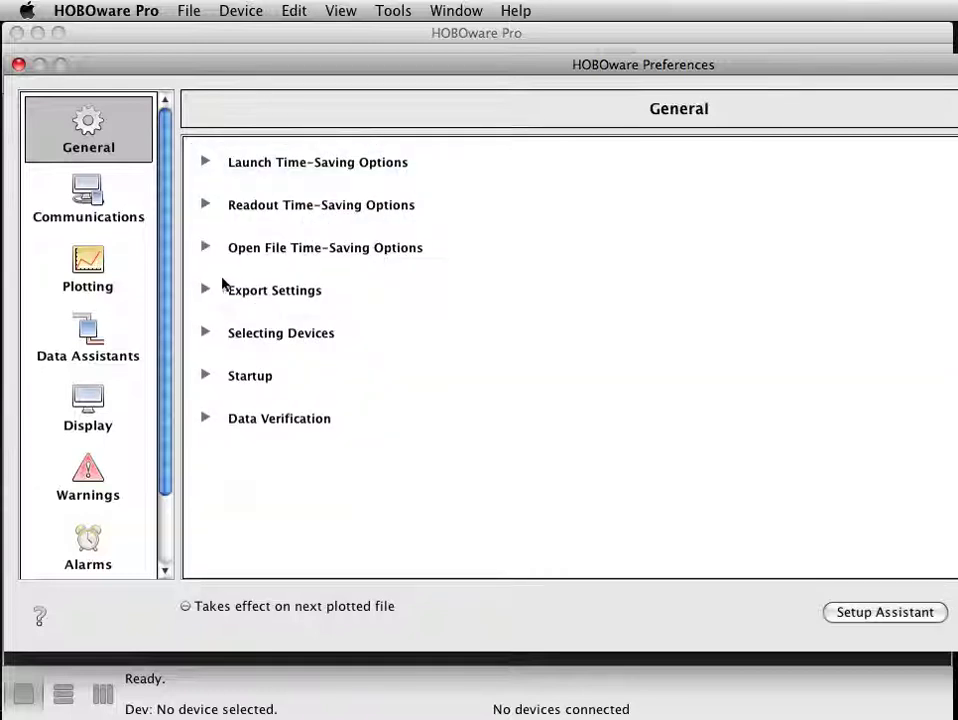
{"action": "left_click", "coordinate": [207, 289]}
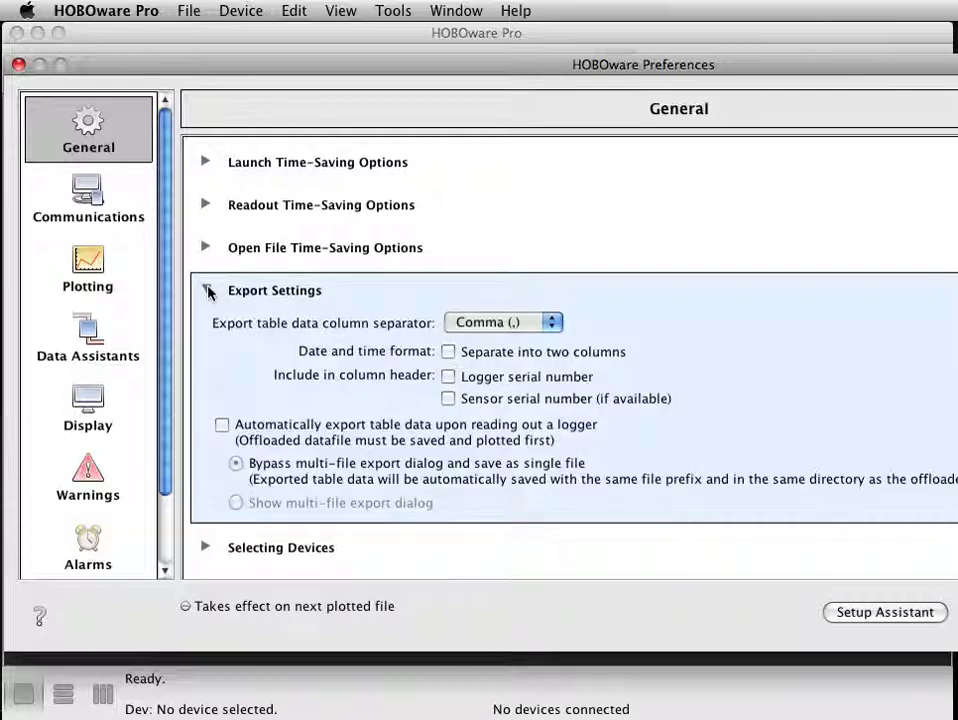
{"action": "left_click", "coordinate": [486, 324]}
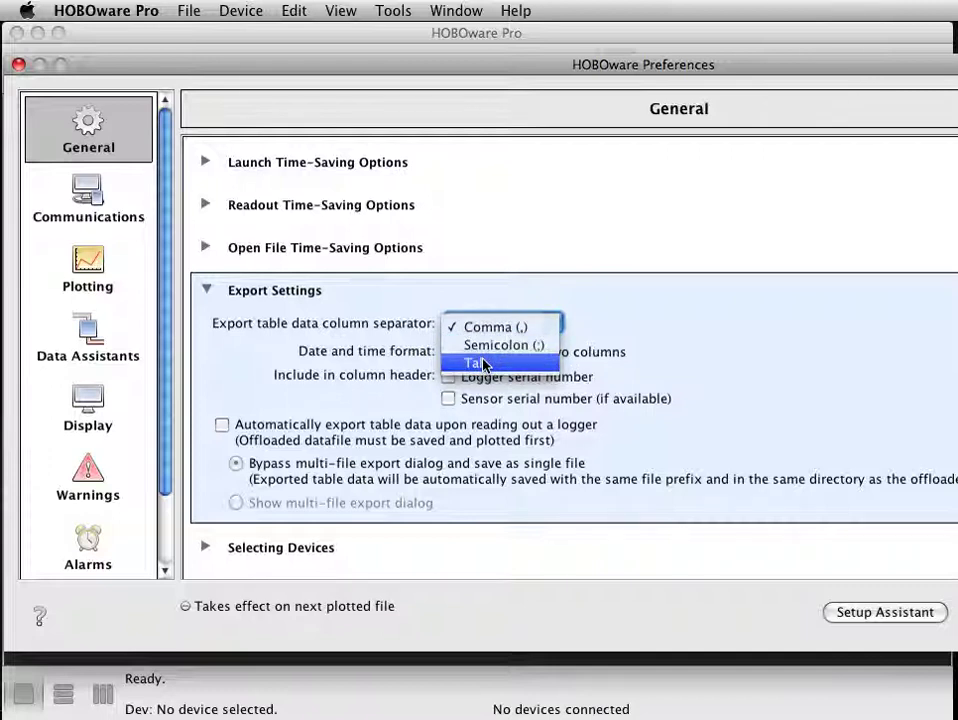
{"action": "left_click", "coordinate": [484, 365]}
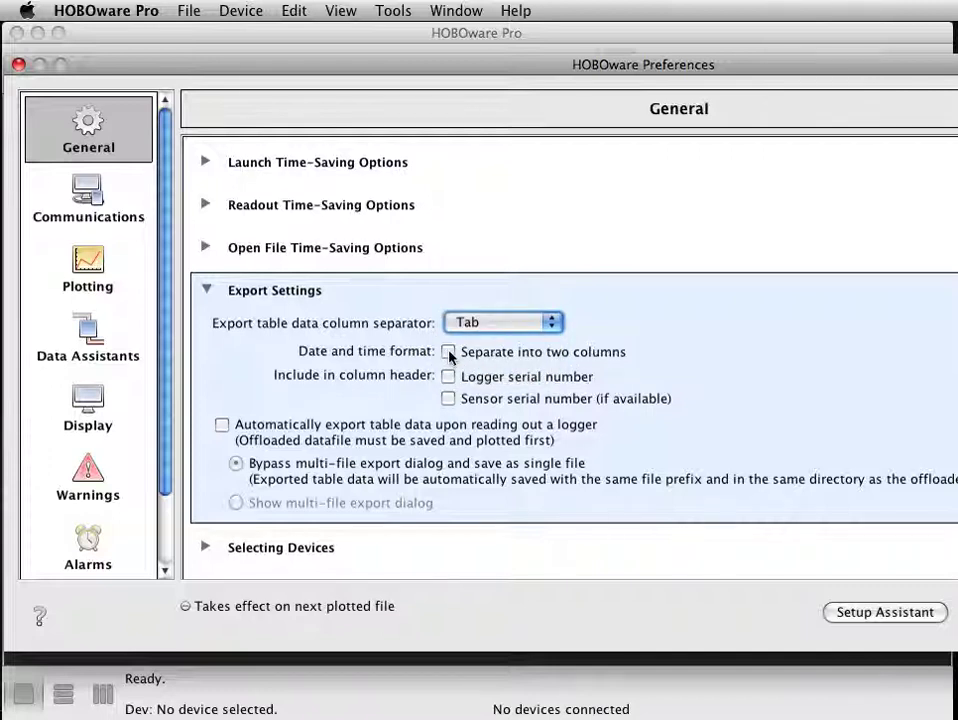
{"action": "left_click", "coordinate": [448, 352]}
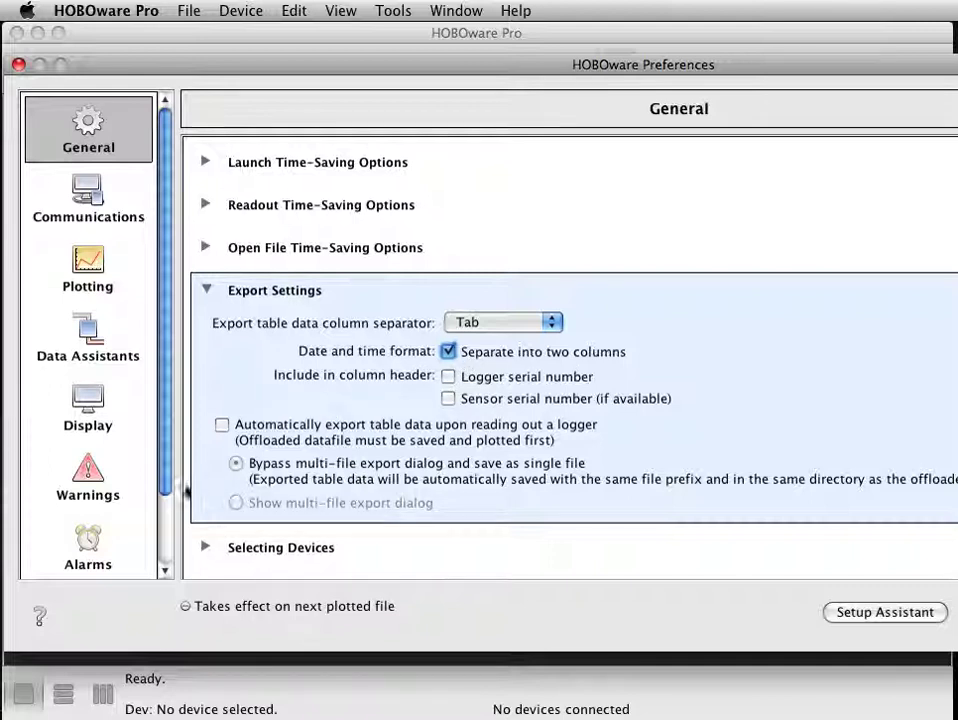
Go to the Bulk Export preferences and expand the YAML header section.
{"action": "left_click_drag", "start_coordinate": [169, 488], "coordinate": [163, 558]}
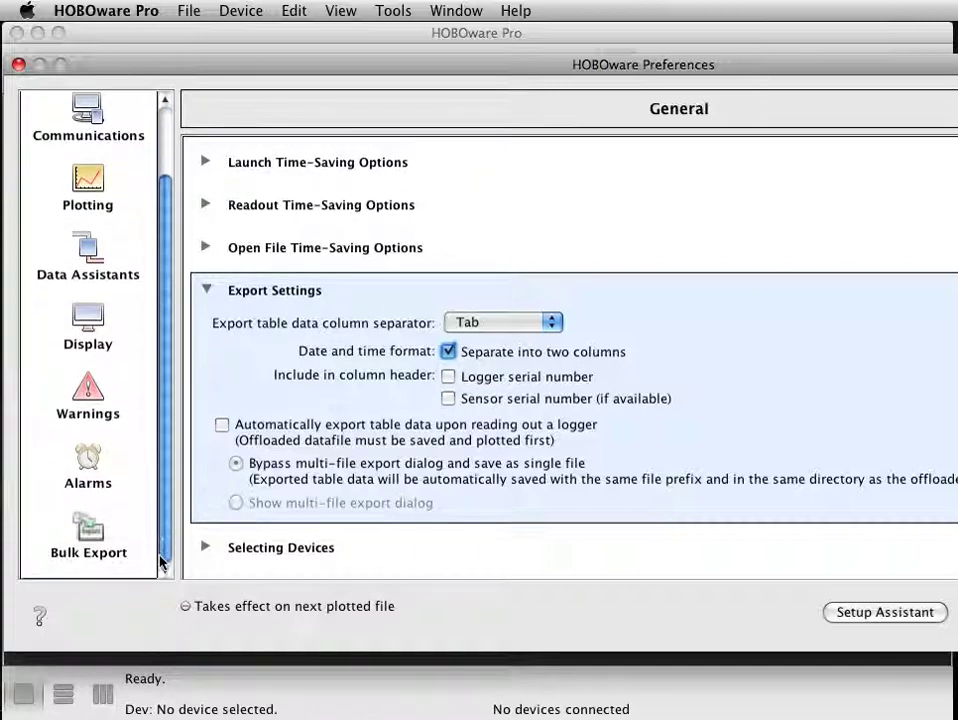
{"action": "left_click", "coordinate": [93, 543]}
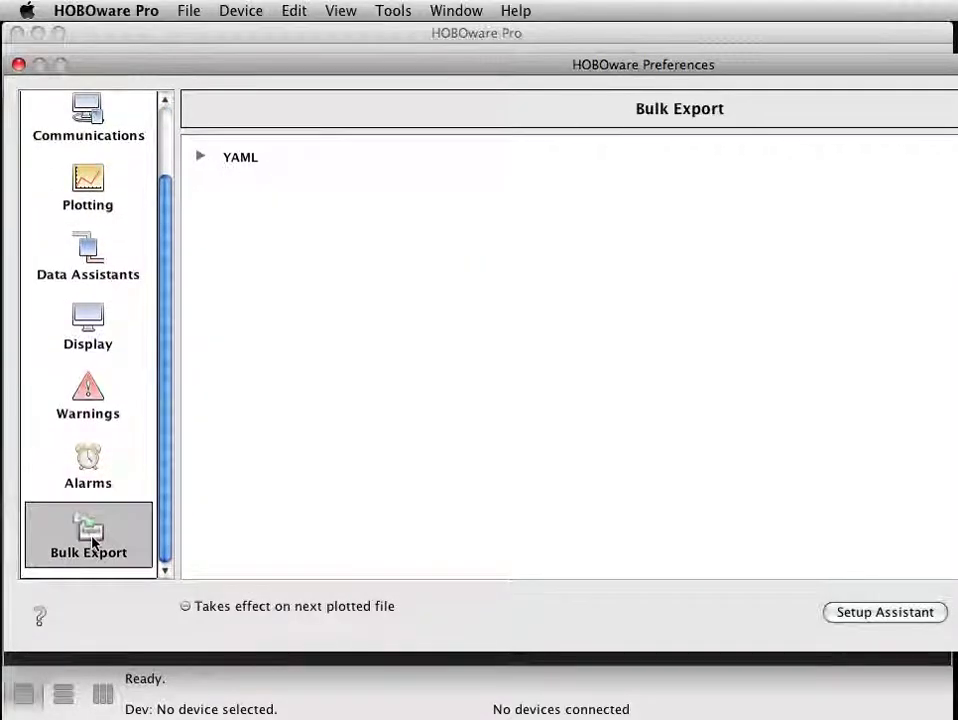
{"action": "left_click", "coordinate": [200, 158]}
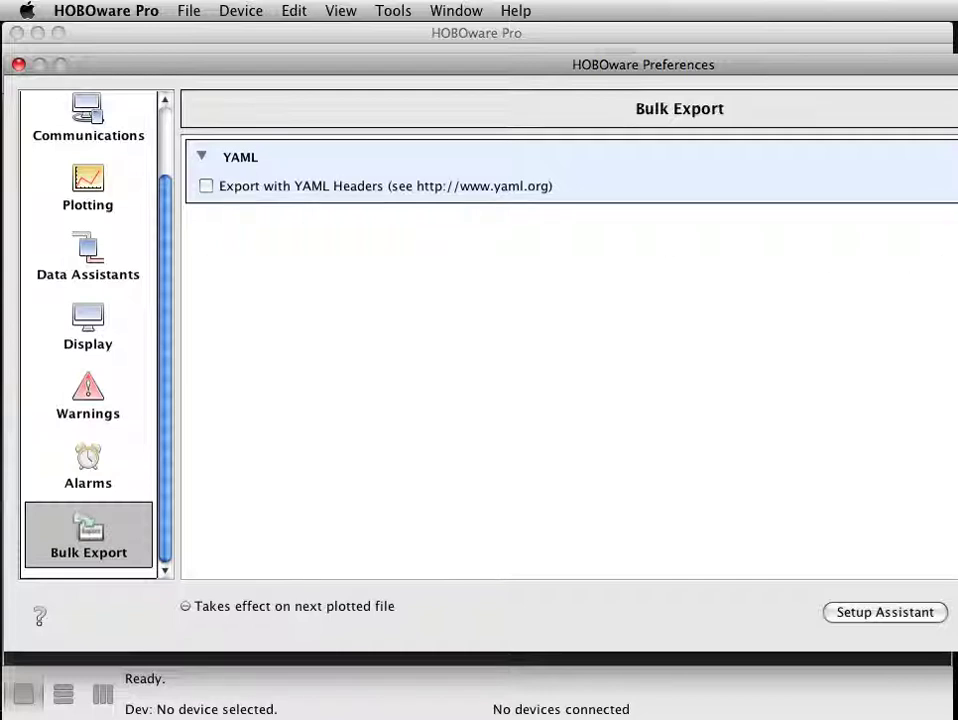
{"action": "key", "text": "super+Tab"}
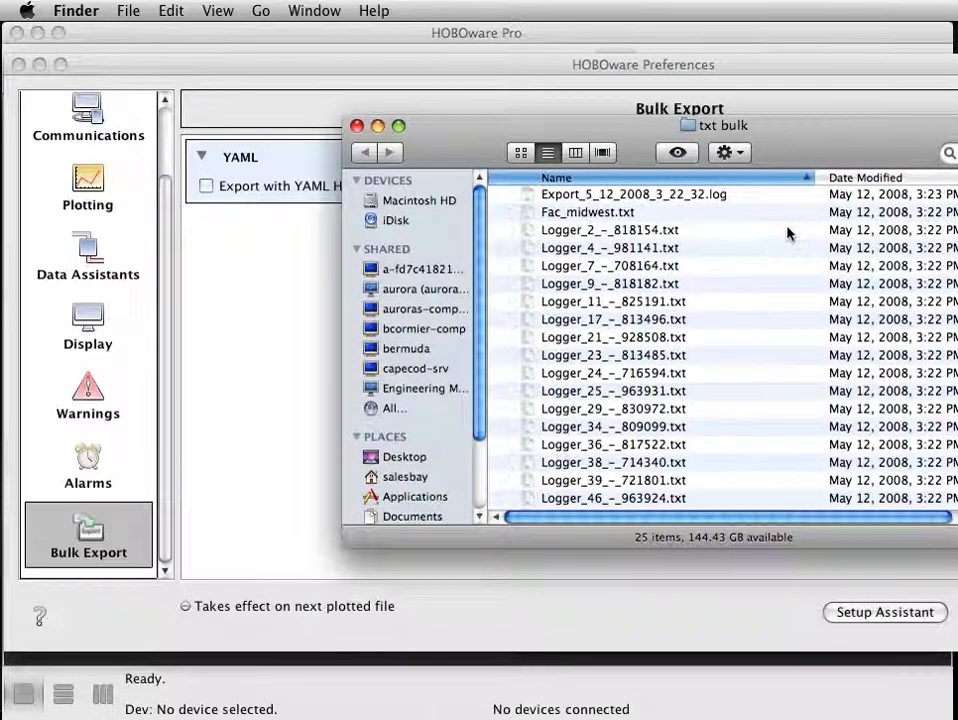
Open Logger_2_-_818154.txt from the txt bulk folder in TextEdit.
{"action": "double_click", "coordinate": [648, 232]}
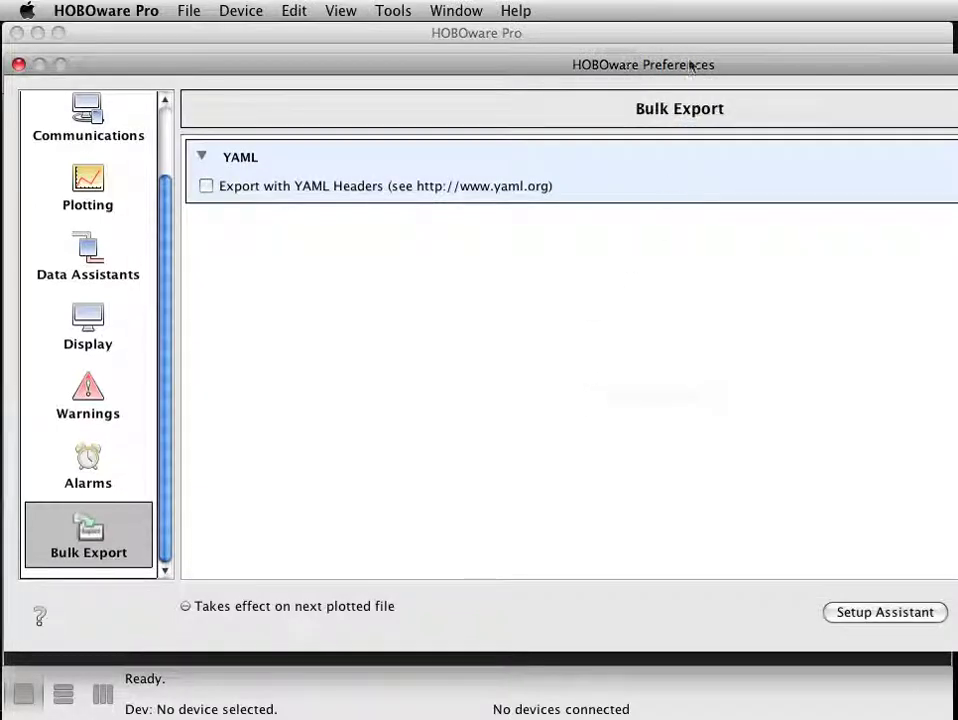
Accept the Preferences with 'Export with YAML Headers' left unchecked.
{"action": "left_click_drag", "start_coordinate": [688, 66], "coordinate": [332, 43]}
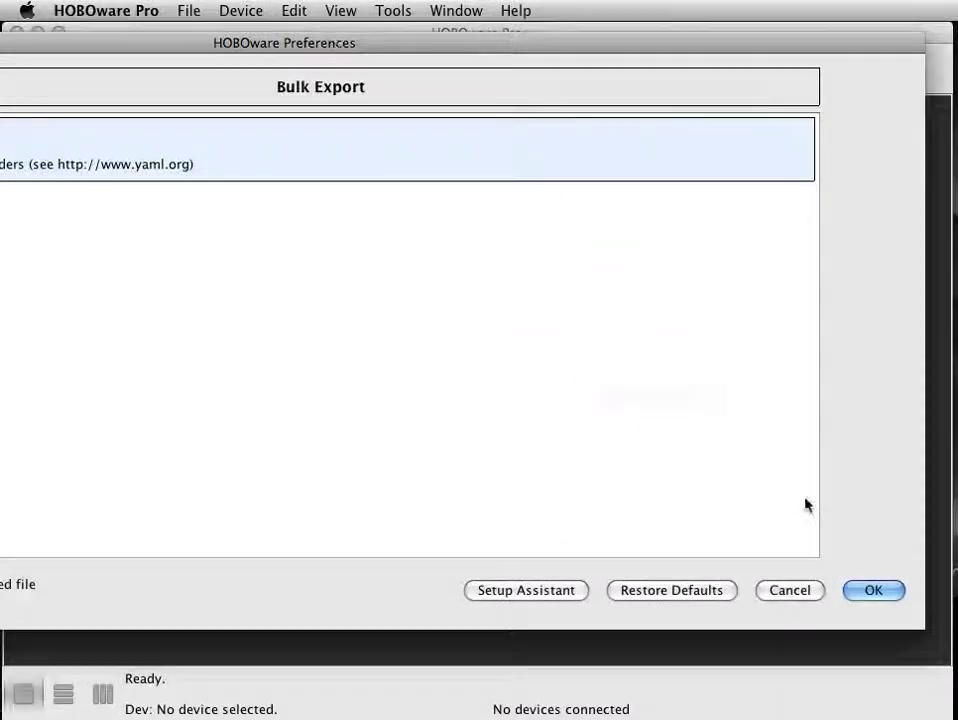
{"action": "left_click", "coordinate": [873, 591]}
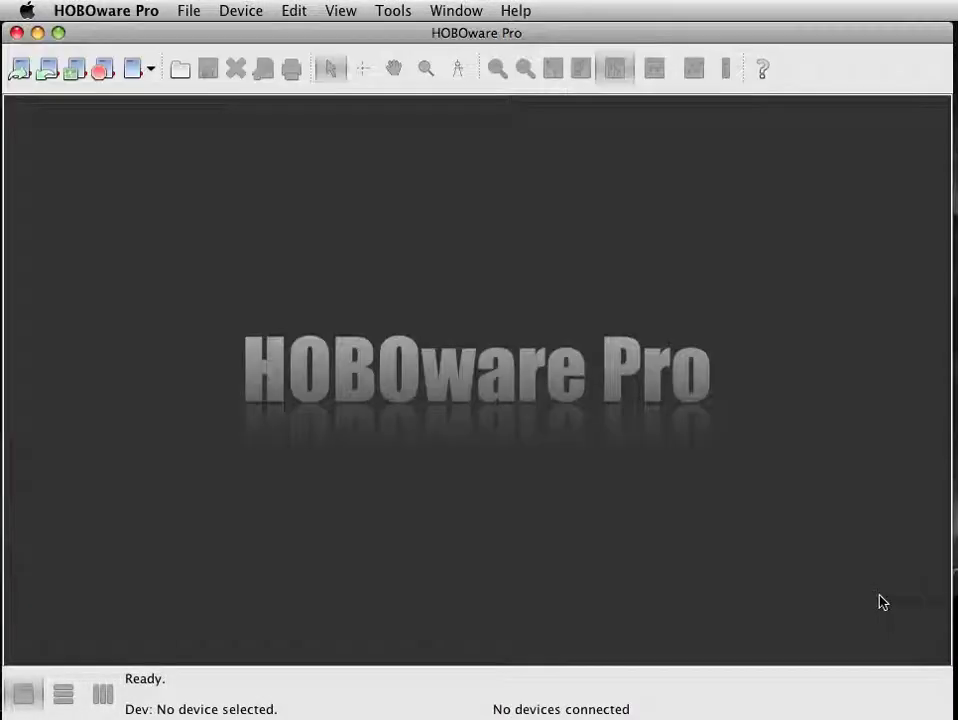
Start Tools > Bulk Logger File Export > Select Files to Export.
{"action": "left_click", "coordinate": [390, 12]}
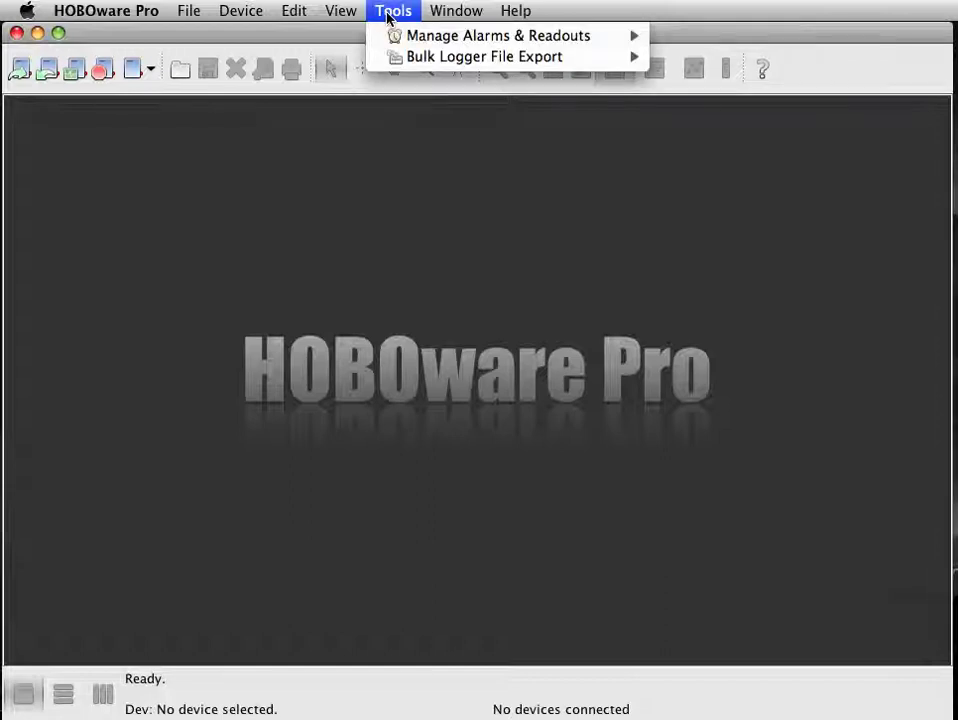
{"action": "mouse_move", "coordinate": [438, 60]}
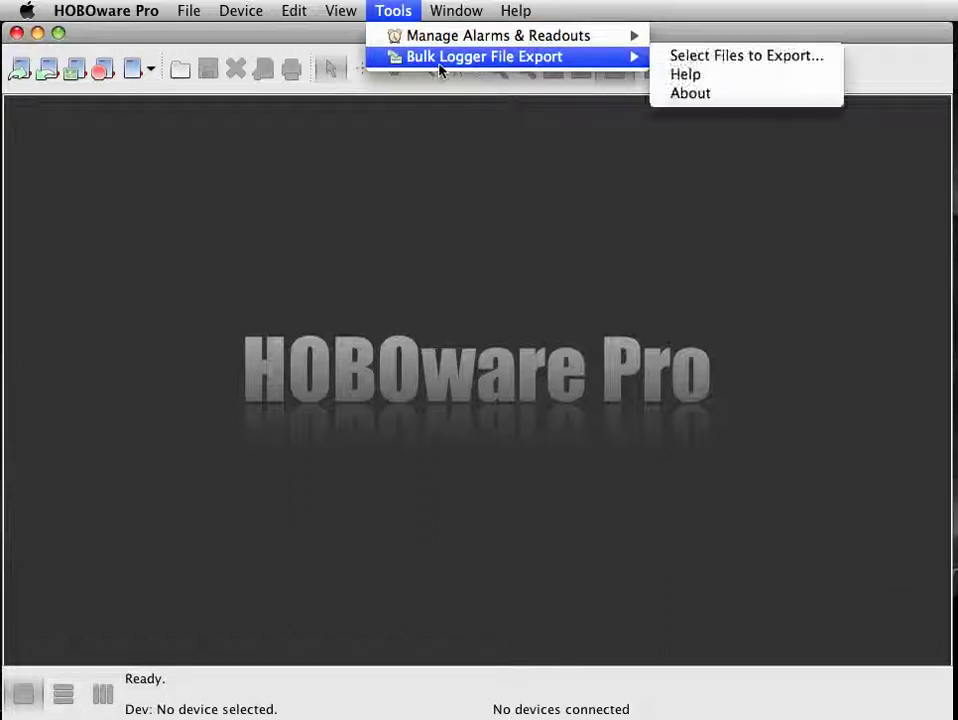
{"action": "left_click", "coordinate": [680, 56]}
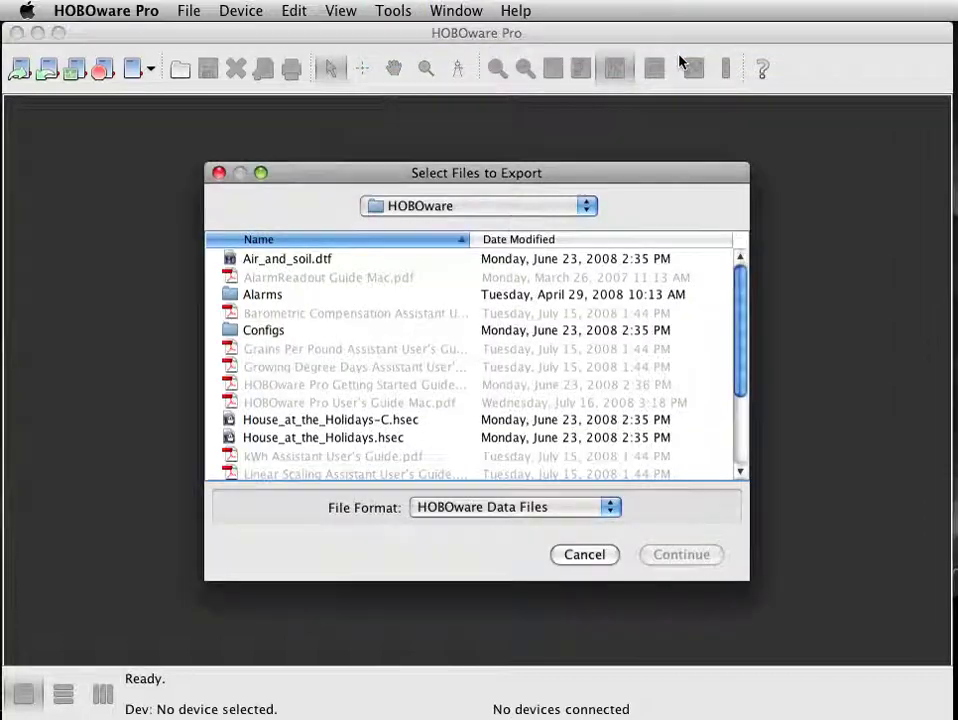
Select the eleven files HOBO_Geeeeeeeee.hobo through Logger_36_-_817522.hobo and confirm them.
{"action": "left_click", "coordinate": [488, 211]}
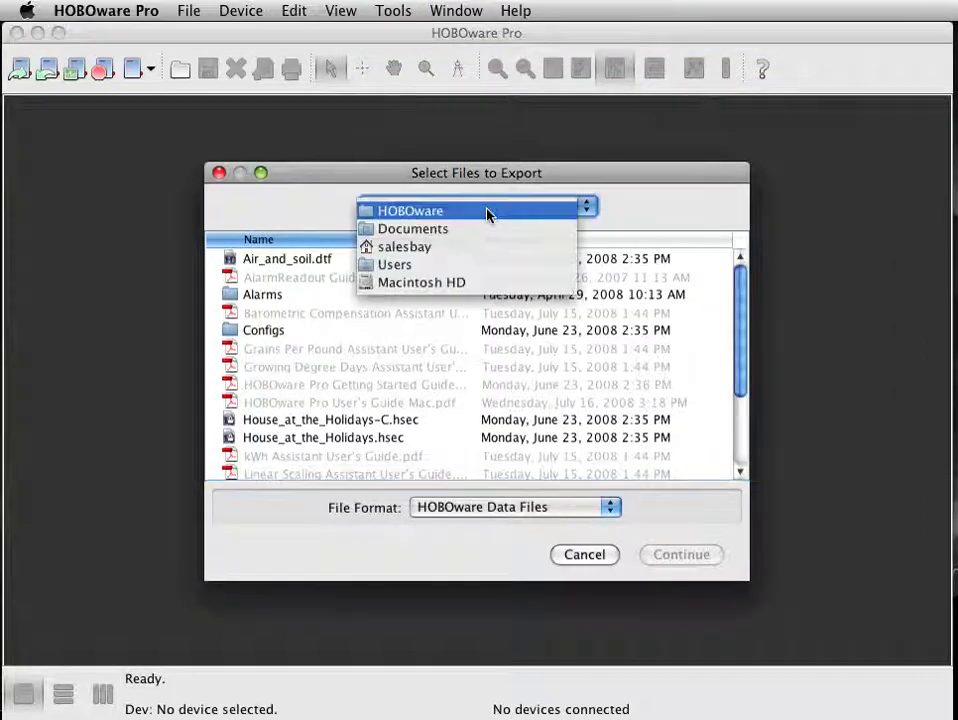
{"action": "left_click", "coordinate": [446, 247]}
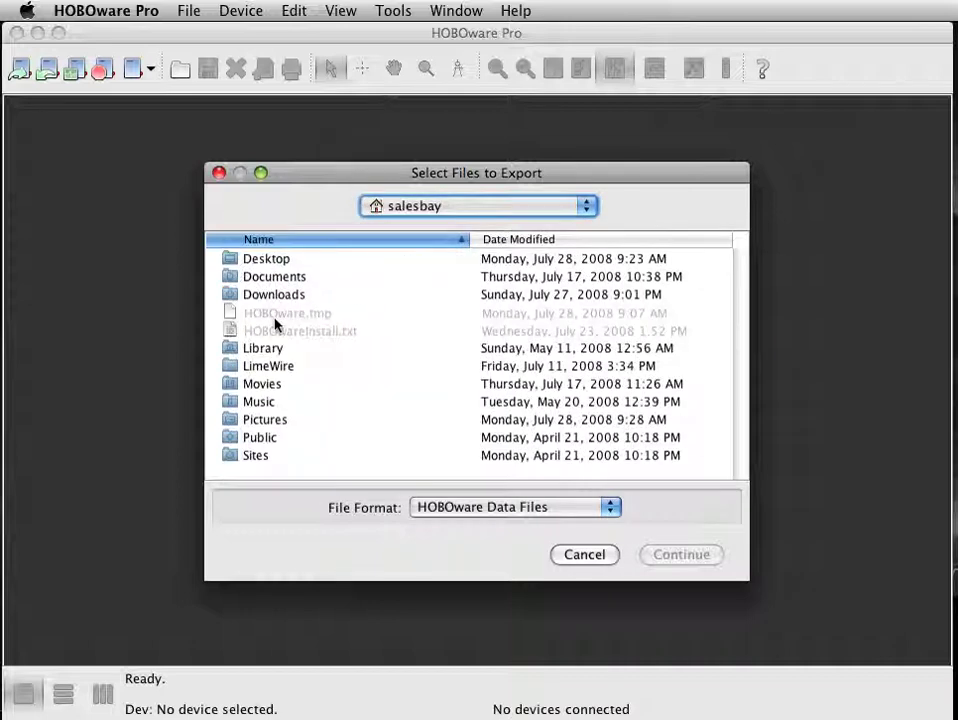
{"action": "double_click", "coordinate": [278, 262]}
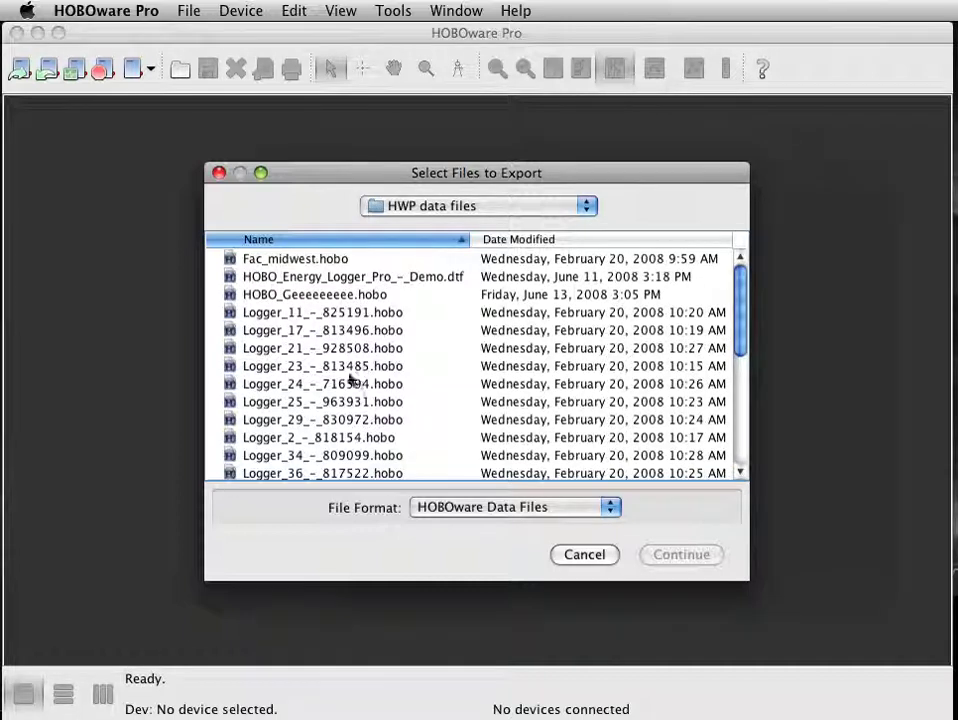
{"action": "left_click", "coordinate": [360, 296]}
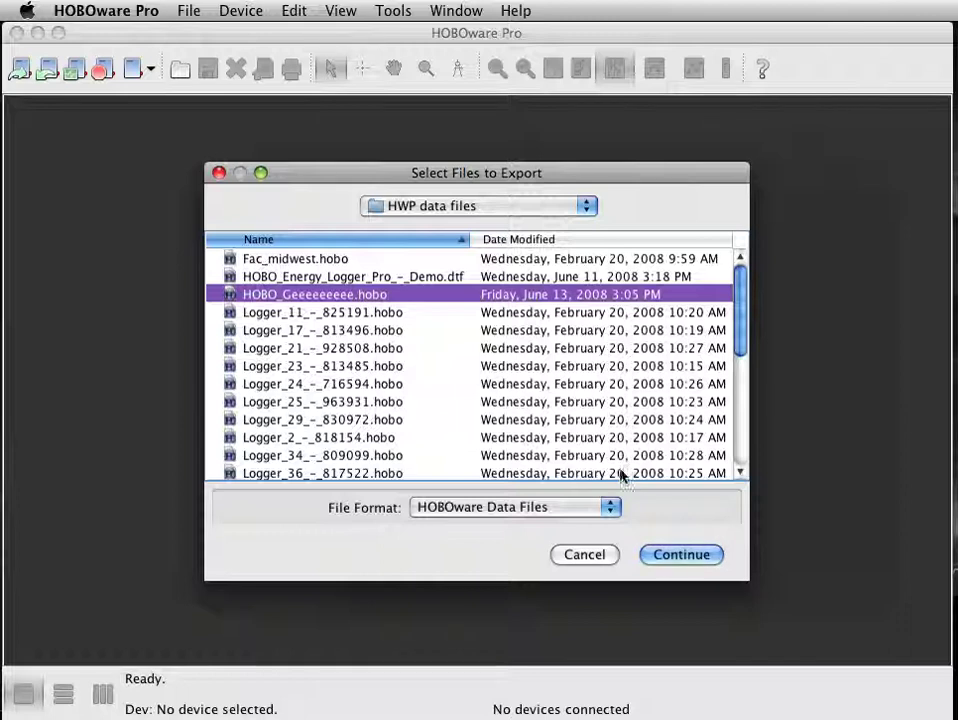
{"action": "left_click", "coordinate": [382, 457], "text": "shift"}
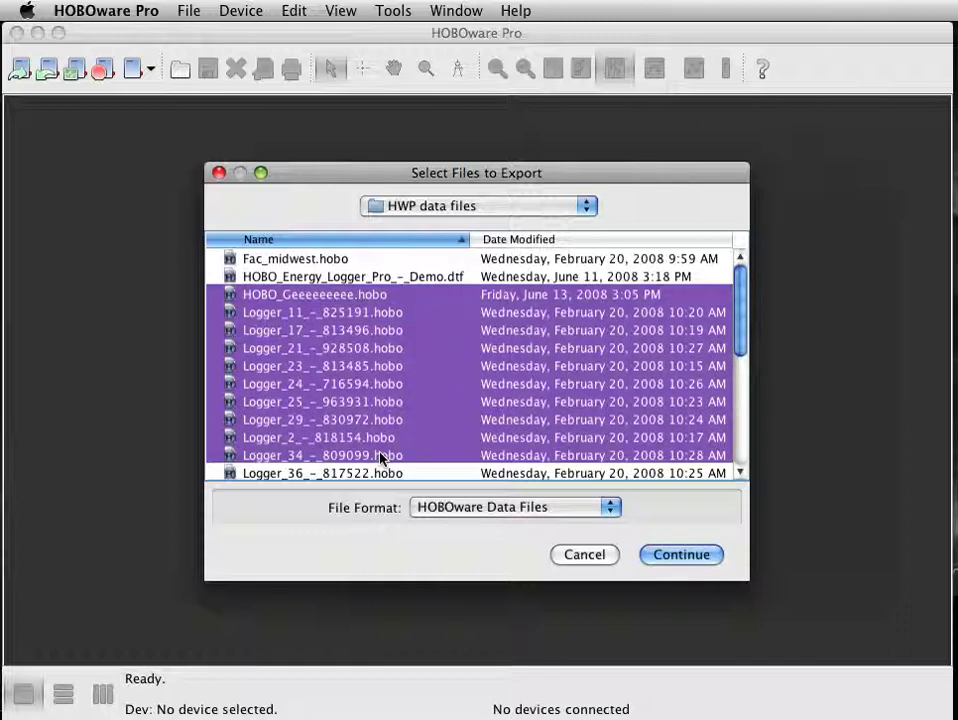
{"action": "left_click", "coordinate": [378, 474], "text": "shift"}
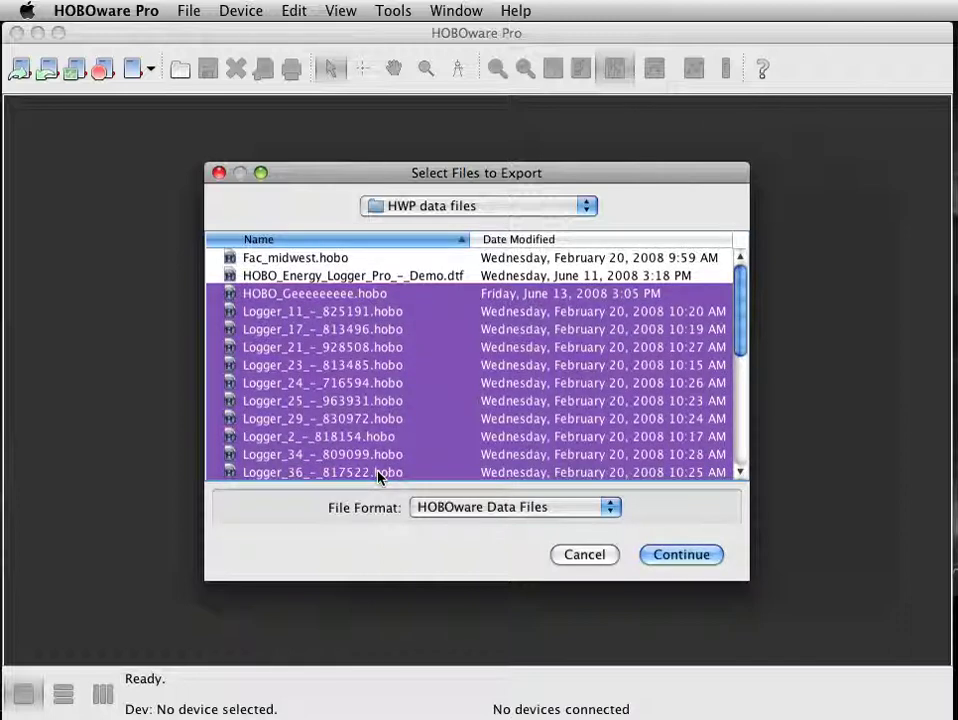
{"action": "left_click", "coordinate": [660, 558]}
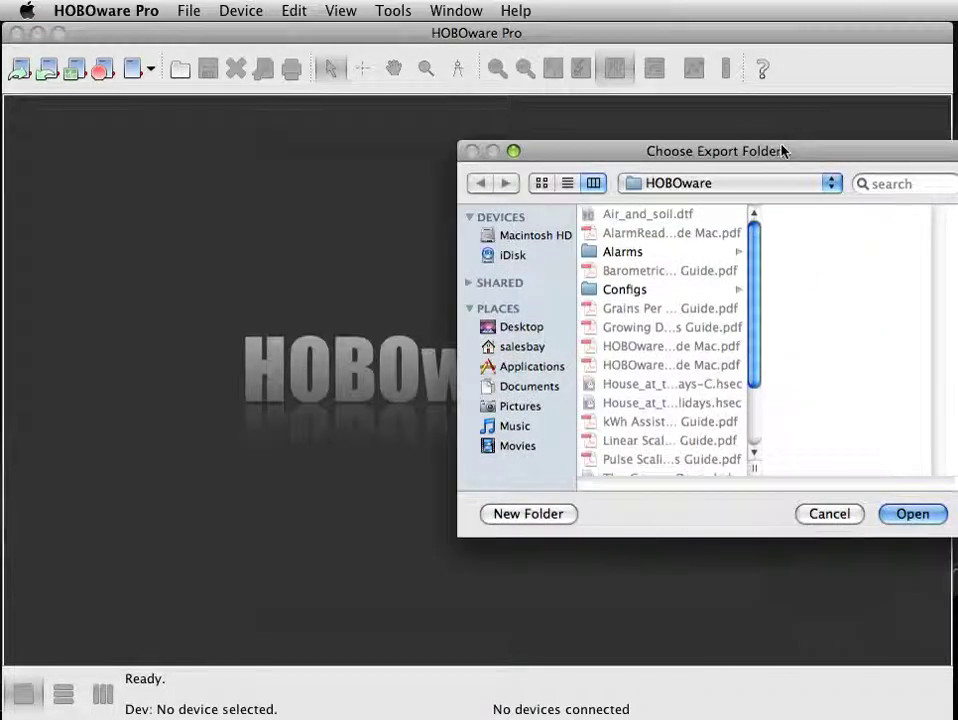
Create an 'exported files' folder on the Desktop and export the files into it.
{"action": "left_click_drag", "start_coordinate": [783, 150], "coordinate": [723, 152]}
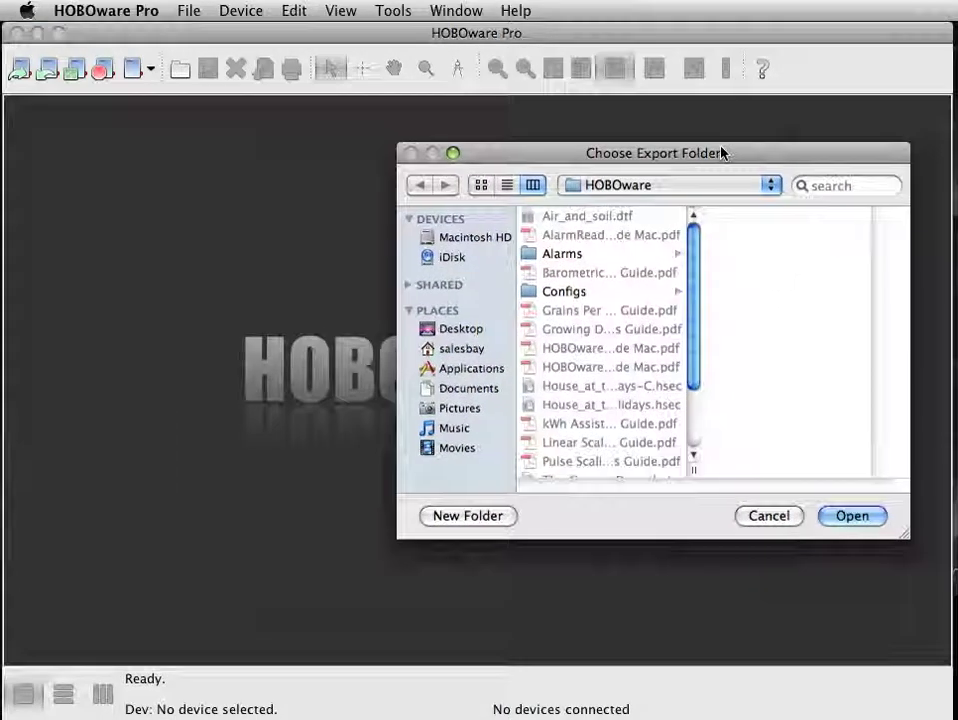
{"action": "left_click", "coordinate": [477, 331]}
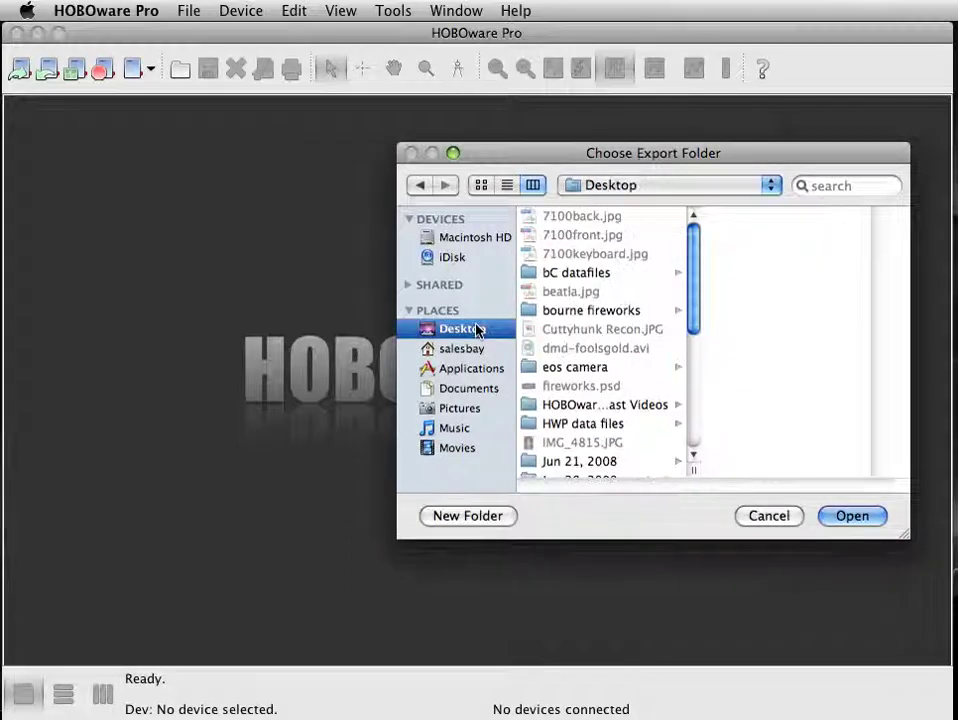
{"action": "left_click", "coordinate": [467, 517]}
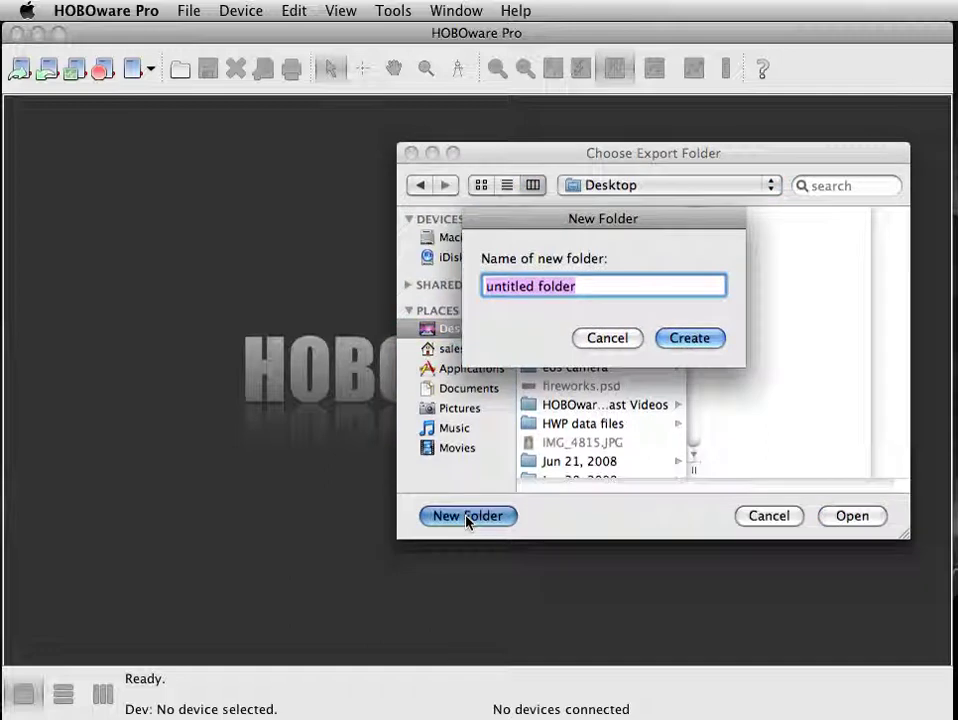
{"action": "type", "text": "expor"}
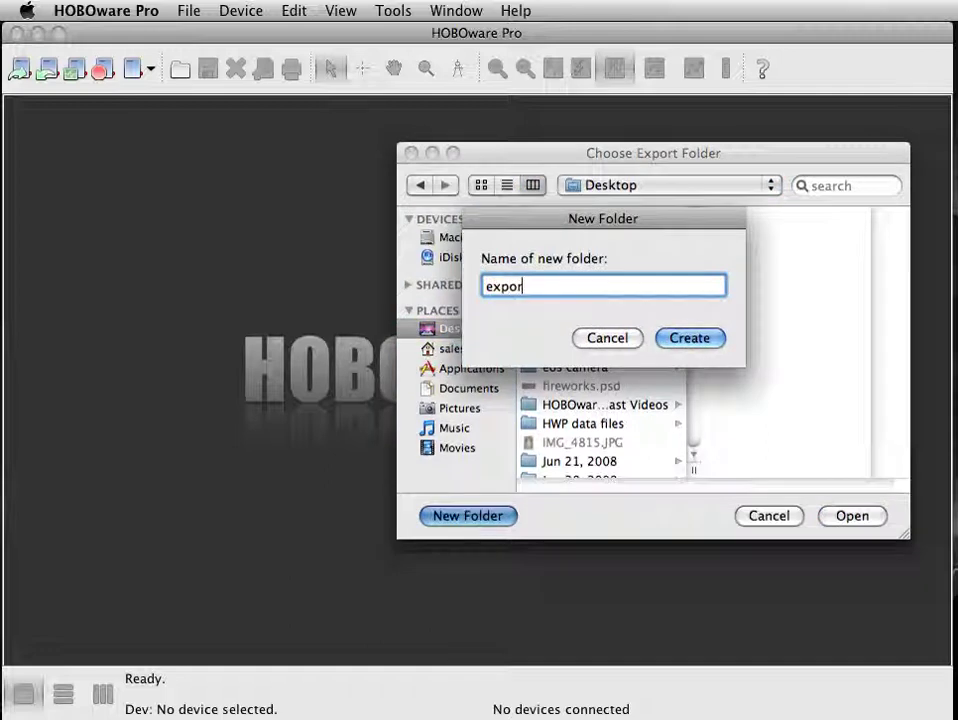
{"action": "type", "text": "ted files"}
{"action": "left_click", "coordinate": [692, 337]}
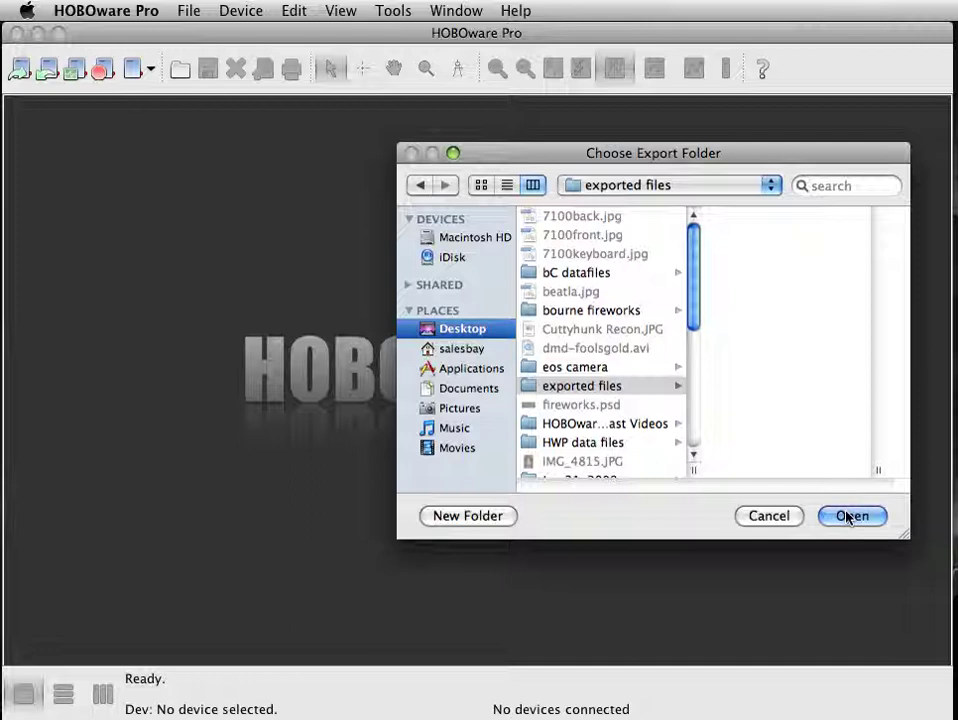
{"action": "left_click", "coordinate": [850, 516]}
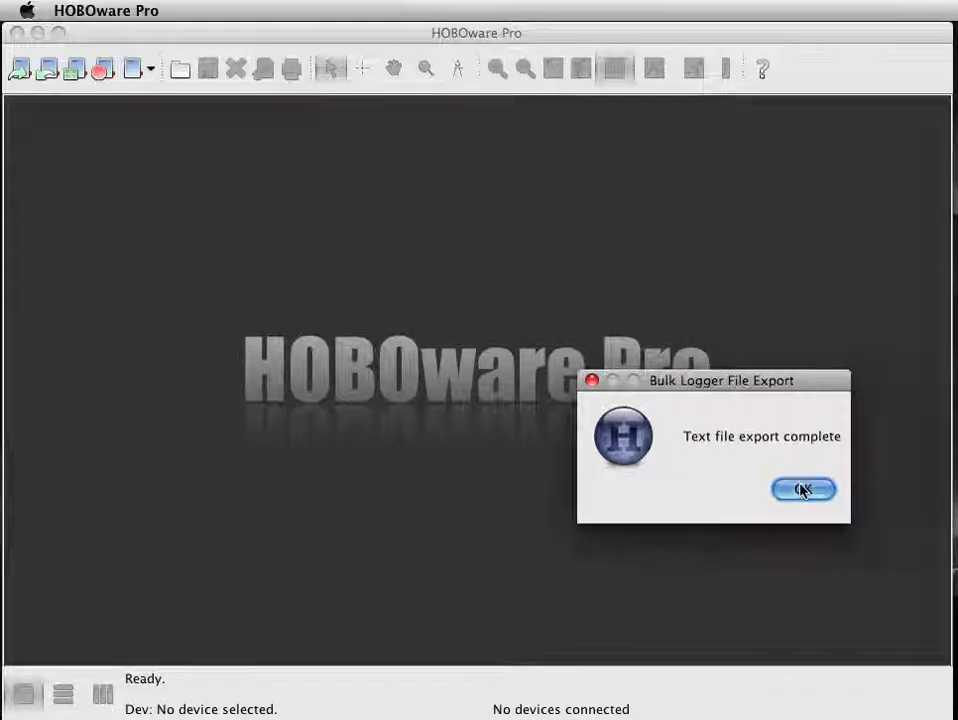
Dismiss the 'Text file export complete' alert once all 11 files are converted.
{"action": "left_click", "coordinate": [801, 489]}
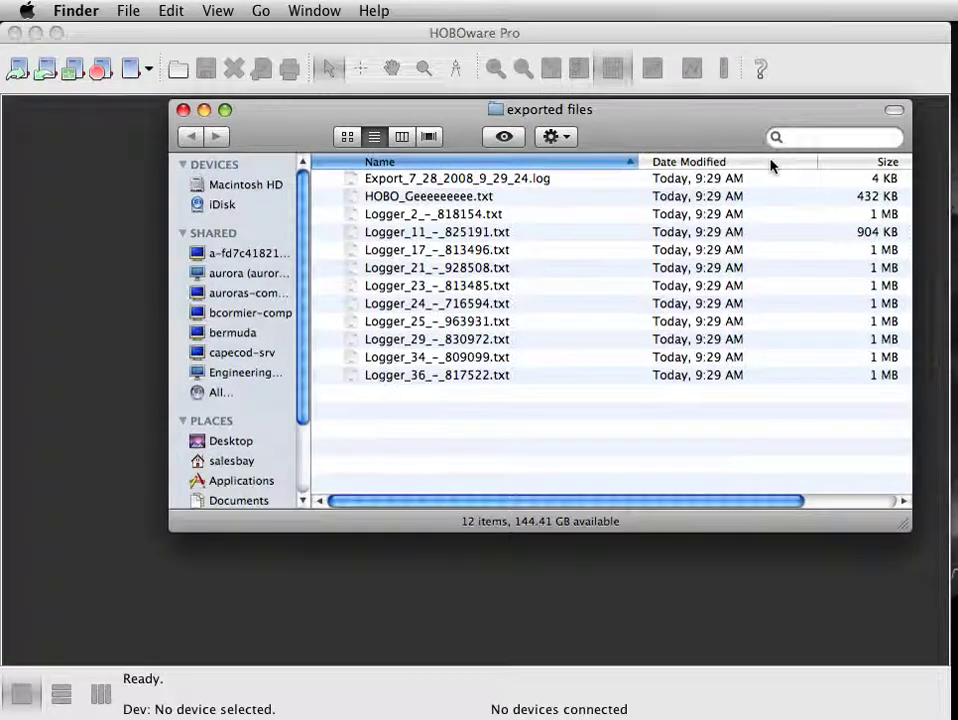
Open the export log Export_7_28_2008_9_29_24.log from the exported files folder in Console.
{"action": "double_click", "coordinate": [512, 178]}
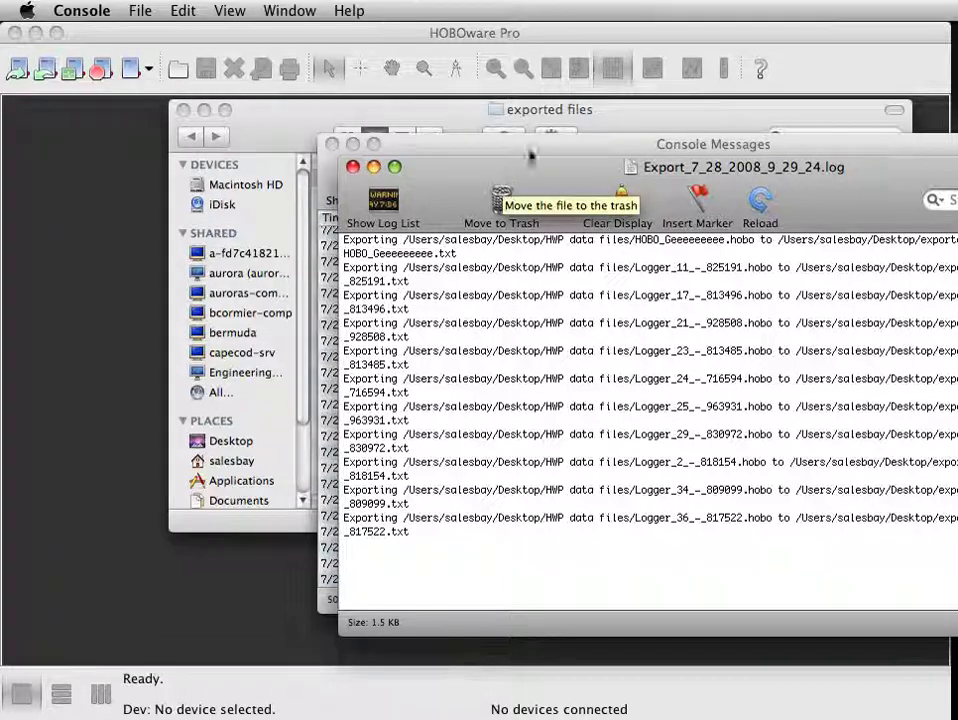
Reposition the log window to read its full lines, then close the Export_7_28_2008_9_29_24.log window.
{"action": "left_click_drag", "start_coordinate": [535, 181], "coordinate": [364, 138]}
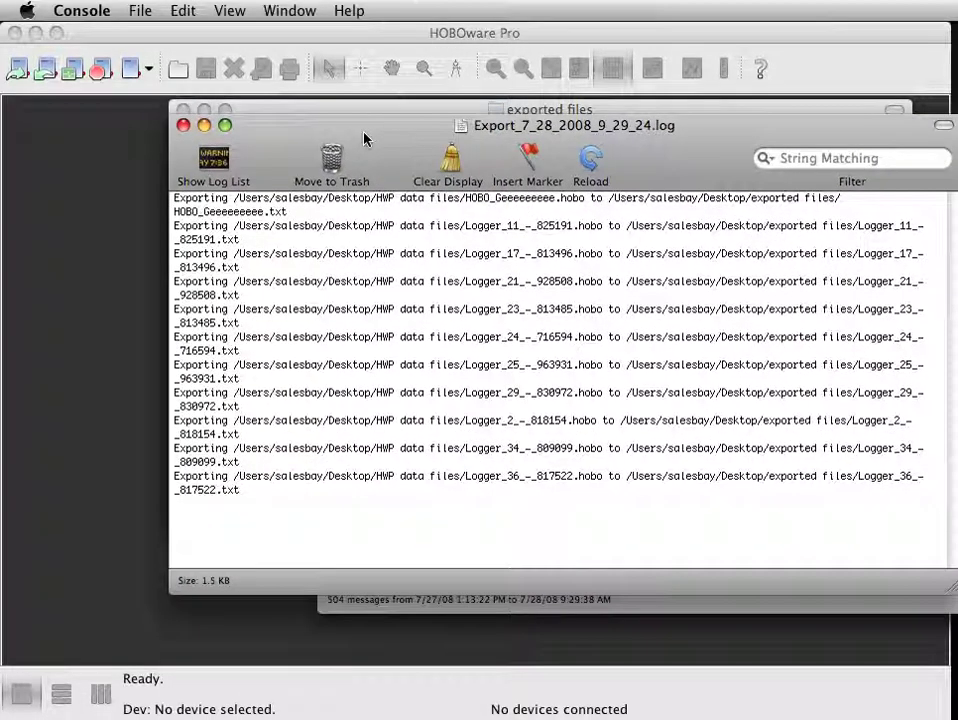
{"action": "left_click", "coordinate": [183, 125]}
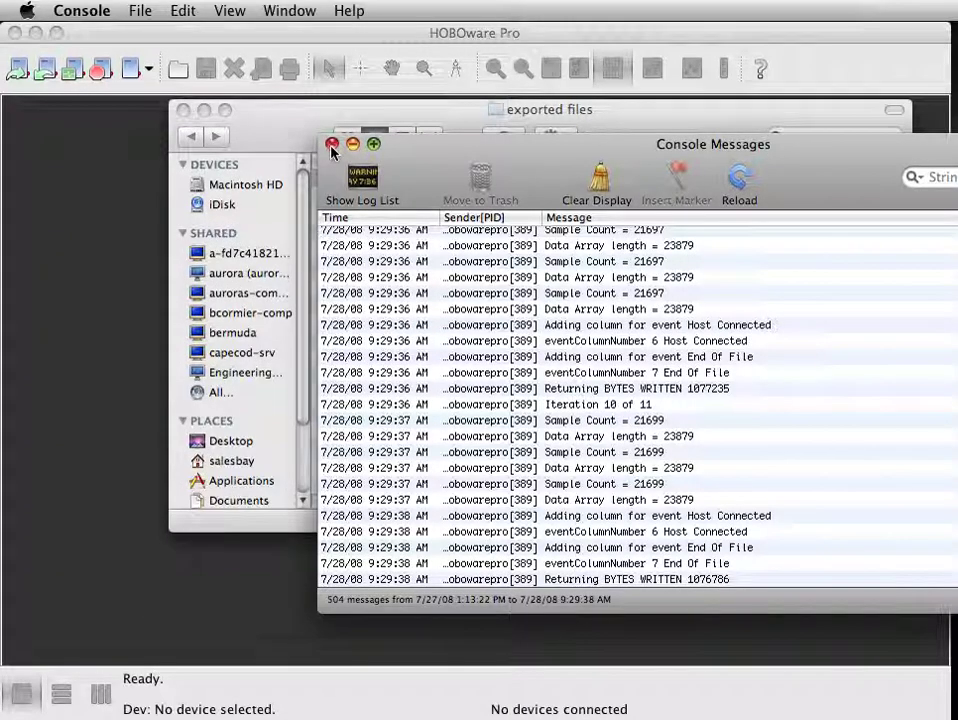
Close Console Messages, open HOBO_Geeeeeeeee.txt in TextEdit, and enlarge its window to show the data columns.
{"action": "left_click", "coordinate": [331, 145]}
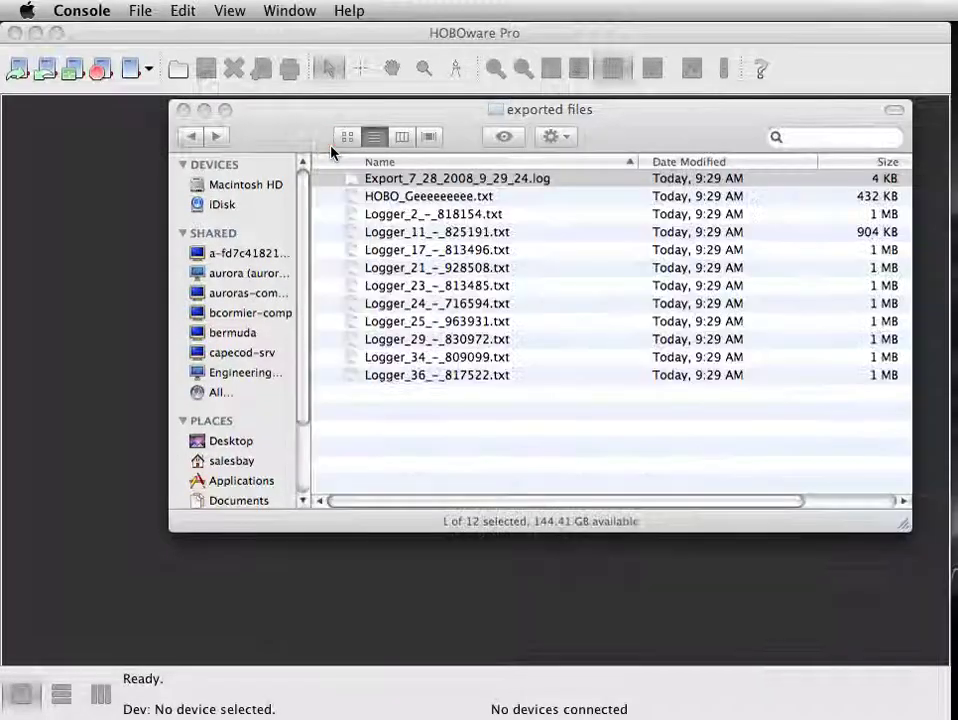
{"action": "double_click", "coordinate": [433, 200]}
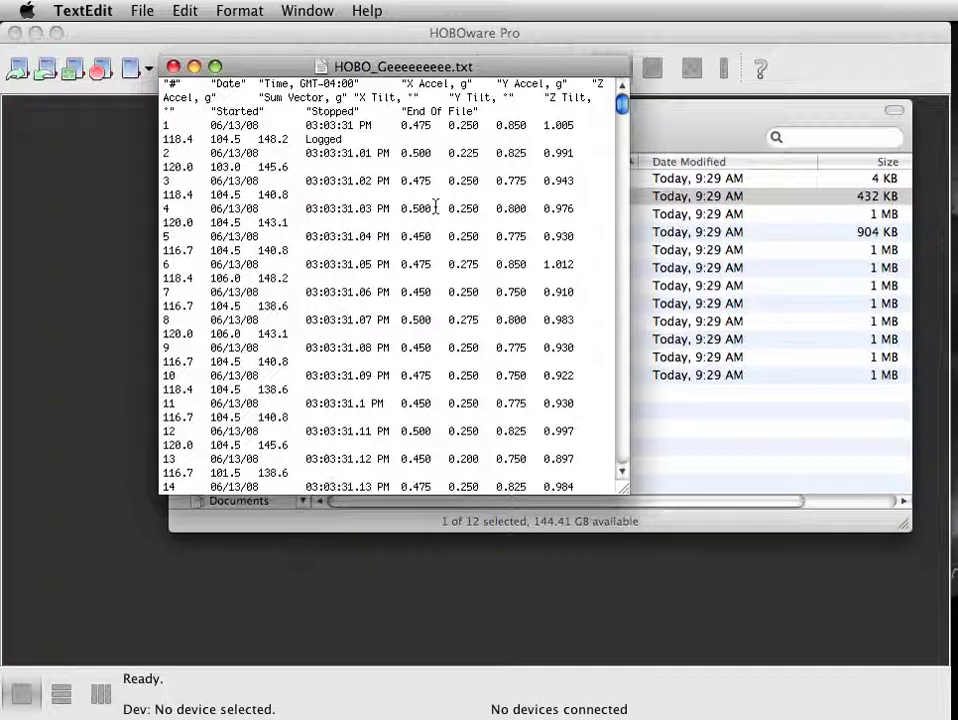
{"action": "left_click_drag", "start_coordinate": [623, 494], "coordinate": [894, 561]}
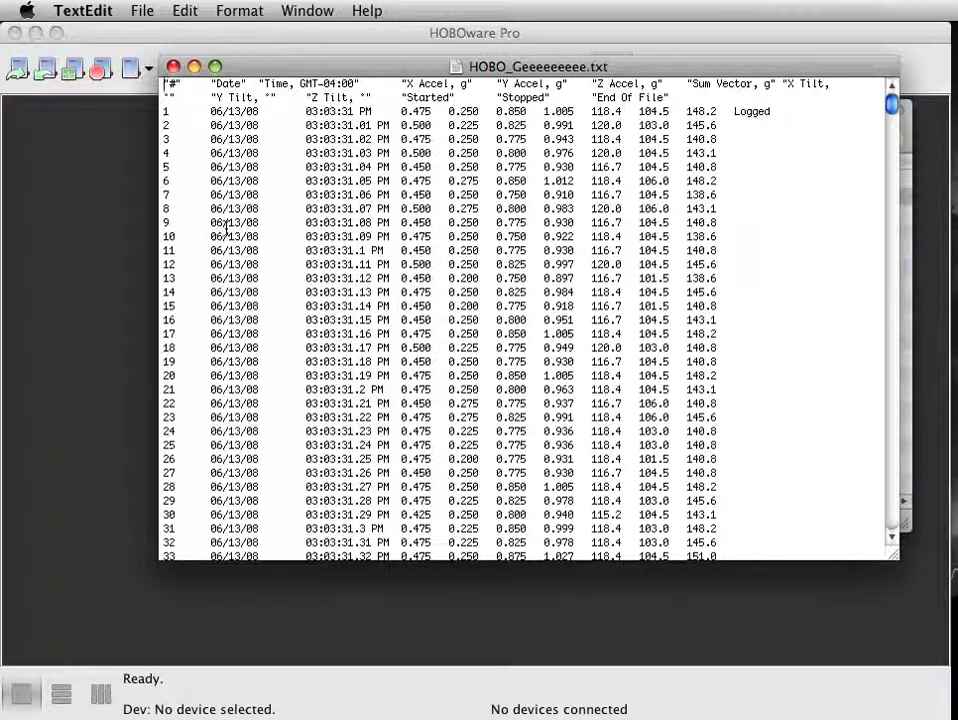